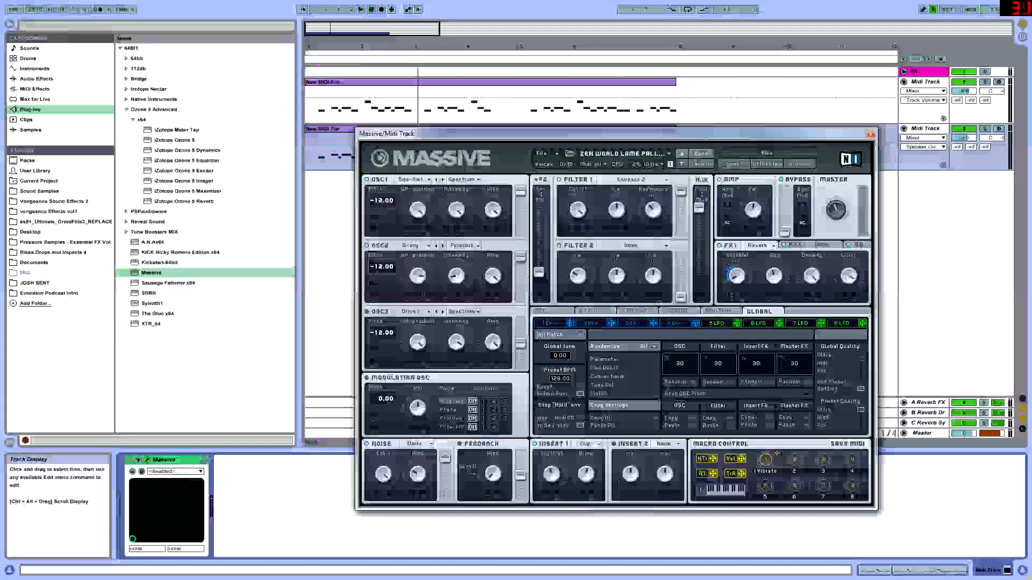
Load the preset file "Zen World LAME PALLAROID.fxp" into Sylenth1 on the upper MIDI track and close the plug-in window.
{"action": "left_click", "coordinate": [936, 82]}
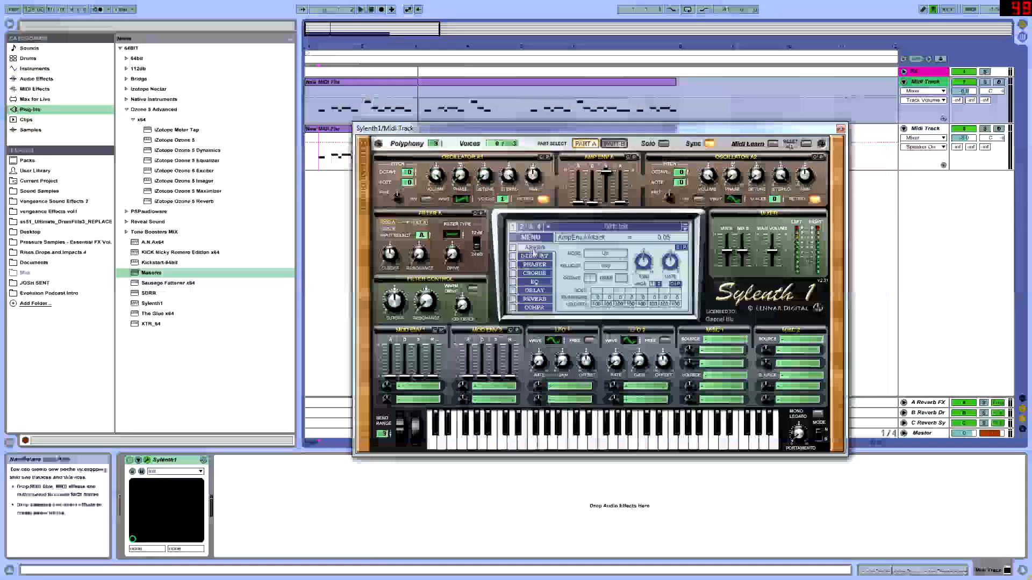
{"action": "left_click", "coordinate": [531, 237]}
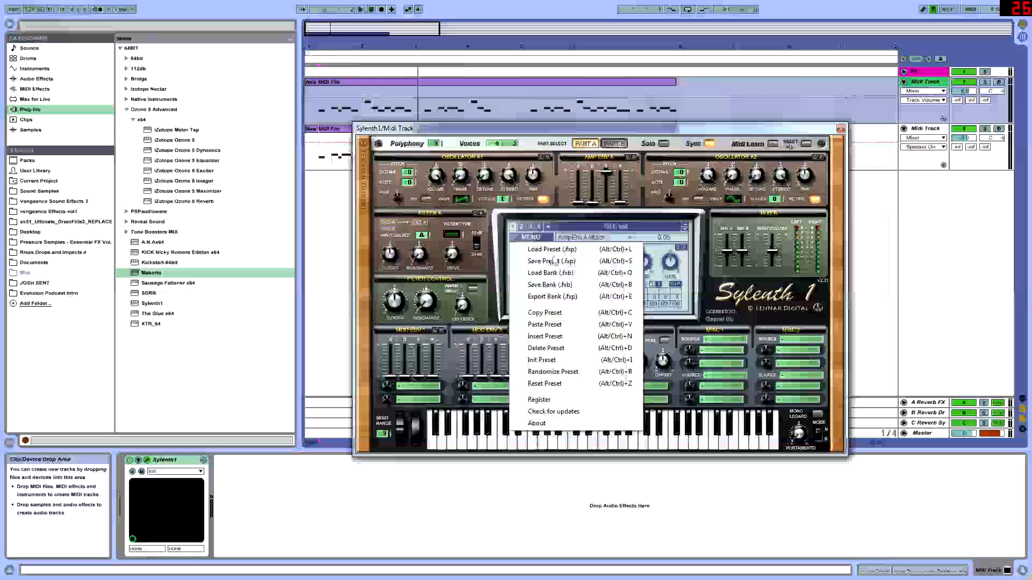
{"action": "left_click", "coordinate": [551, 250]}
{"action": "left_click", "coordinate": [683, 309]}
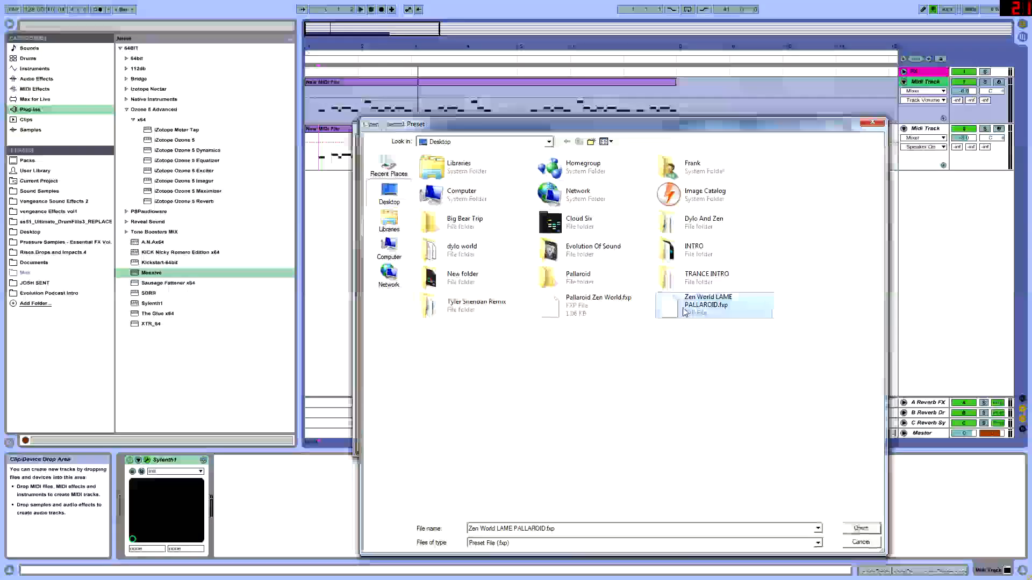
{"action": "double_click", "coordinate": [684, 309]}
{"action": "left_click", "coordinate": [840, 129]}
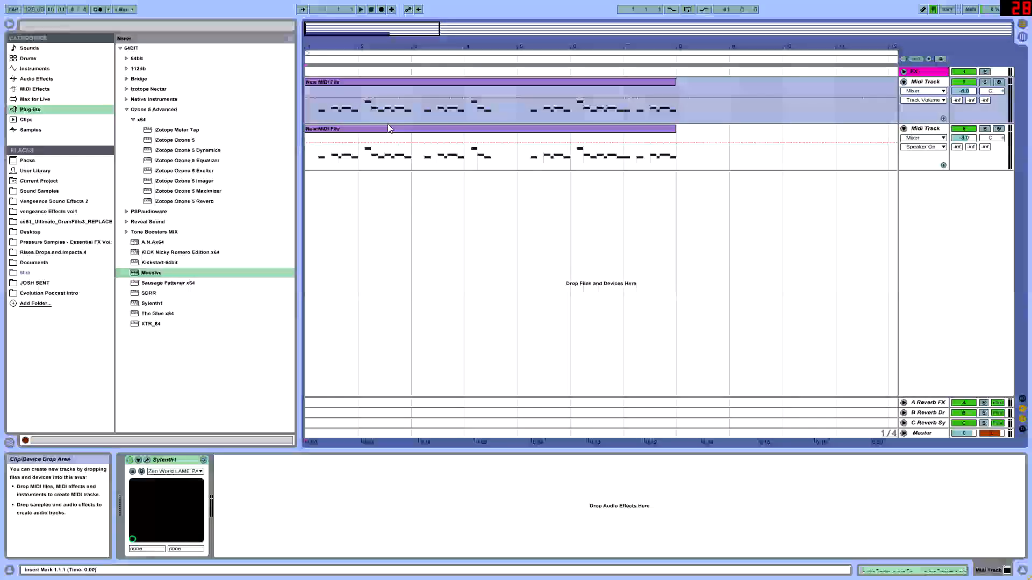
Play the Sylenth1 and Massive tracks together from the start of the arrangement, and stop playback.
{"action": "left_click", "coordinate": [319, 156]}
{"action": "key", "text": "space"}
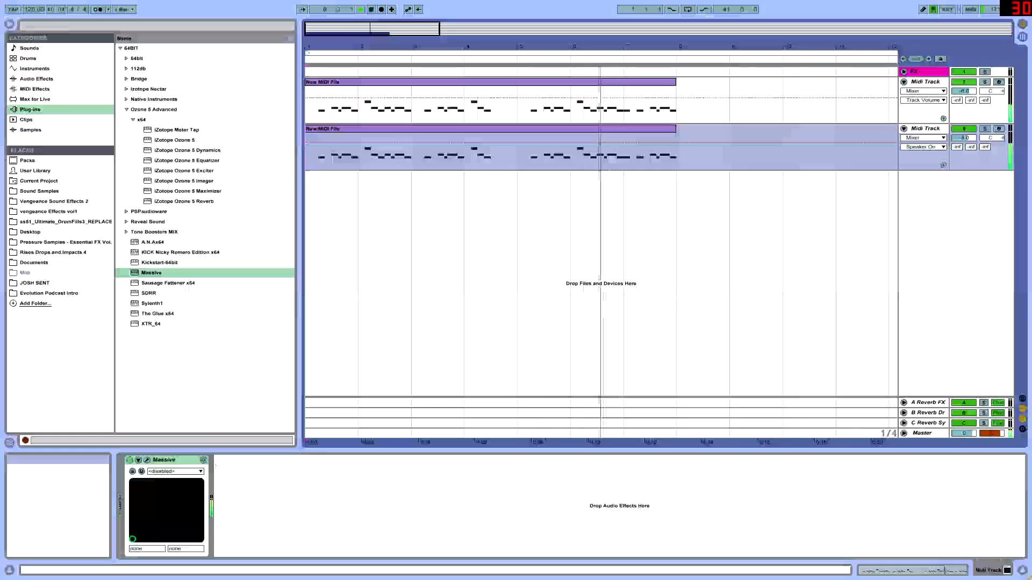
{"action": "key", "text": "space"}
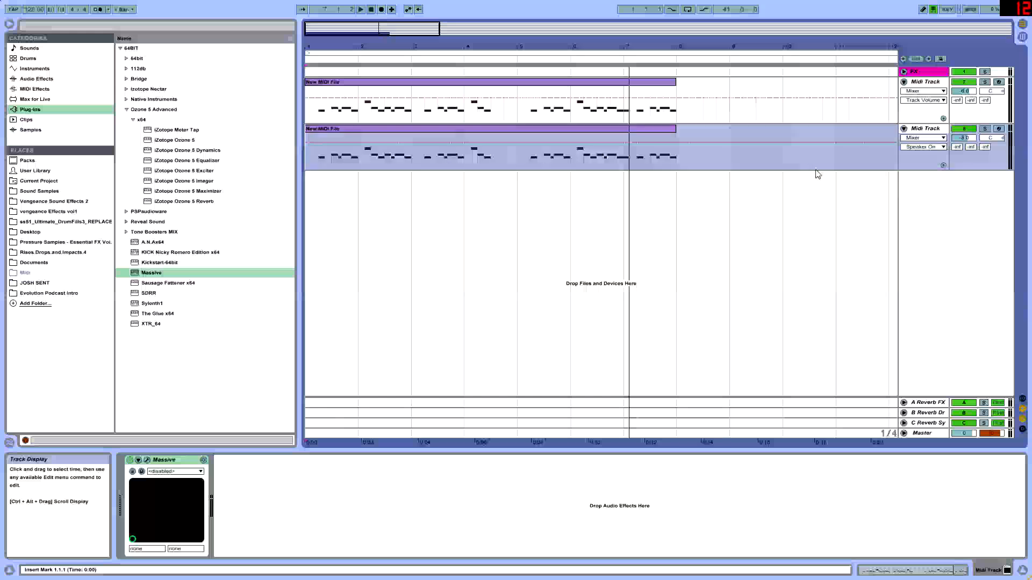
Review the Massive patch and the Sylenth1 patch on the two MIDI tracks in their plug-in windows.
{"action": "left_click", "coordinate": [147, 460]}
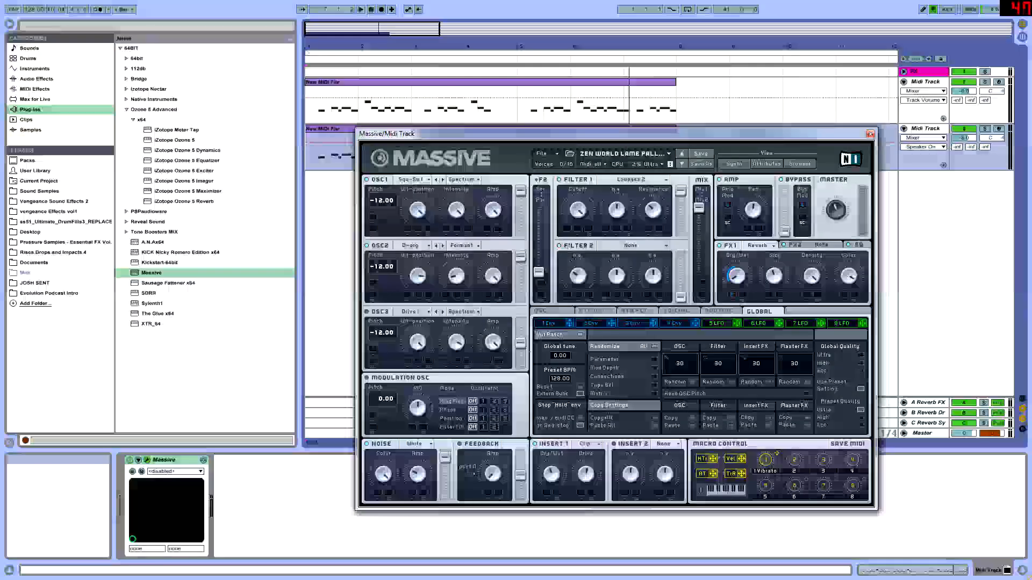
{"action": "mouse_move", "coordinate": [596, 139]}
{"action": "left_mouse_down"}
{"action": "mouse_move", "coordinate": [623, 137]}
{"action": "mouse_move", "coordinate": [611, 136]}
{"action": "left_mouse_up"}
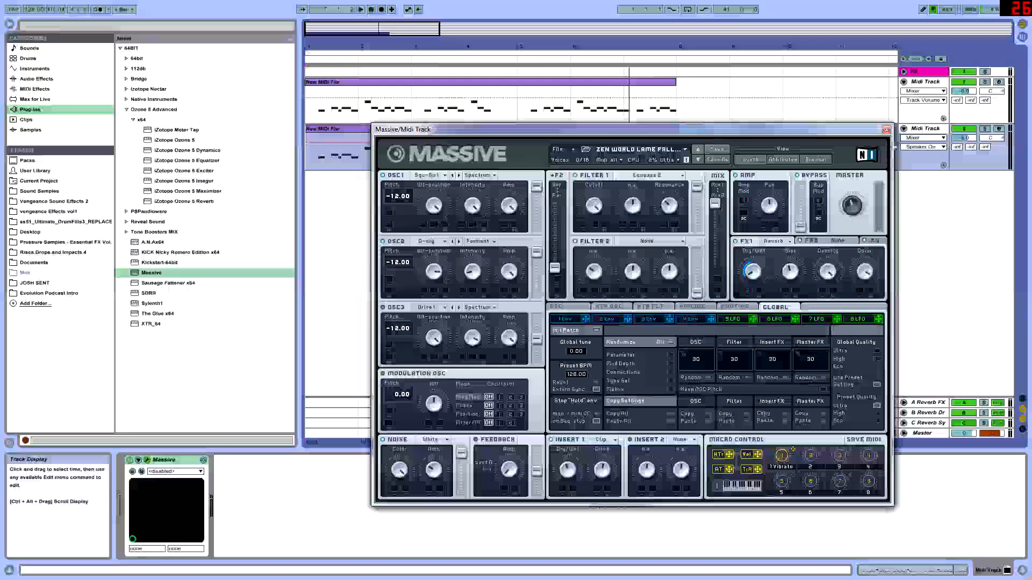
{"action": "left_click", "coordinate": [923, 110]}
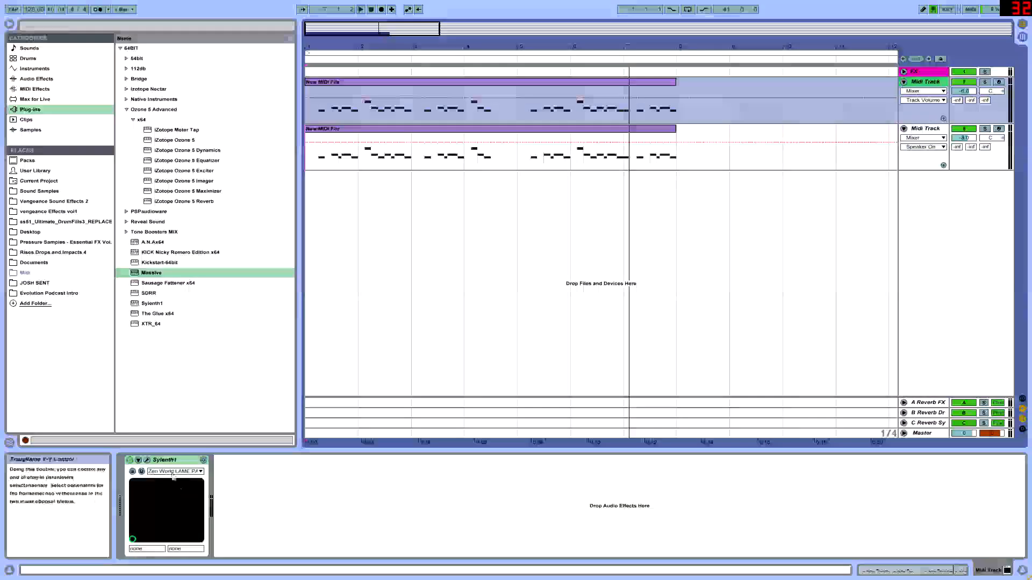
{"action": "left_click", "coordinate": [148, 460]}
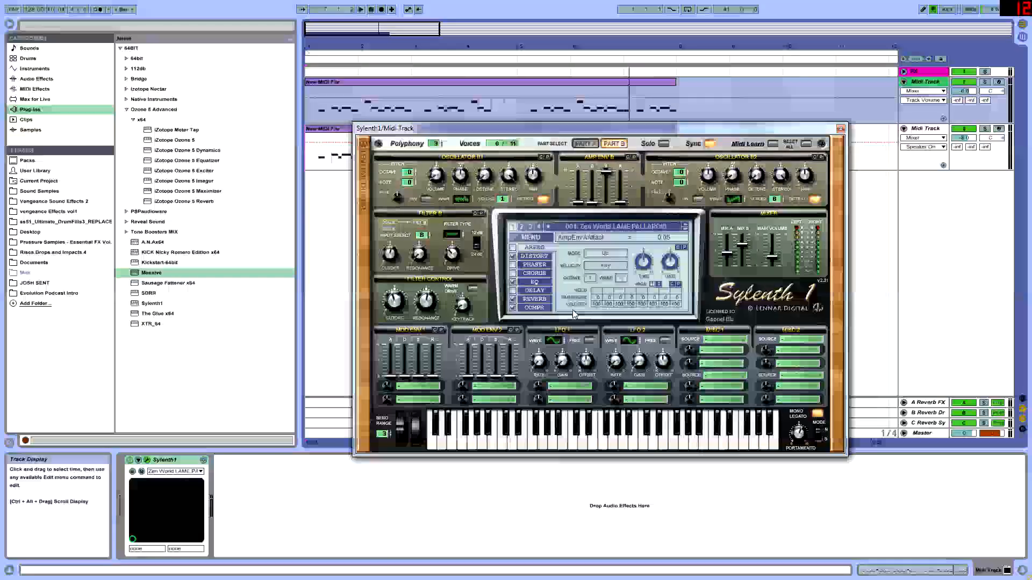
{"action": "left_click", "coordinate": [840, 129]}
{"action": "scroll", "coordinate": [419, 188], "scroll_direction": "up", "scroll_amount": 5}
{"action": "scroll", "coordinate": [413, 135], "scroll_direction": "down", "scroll_amount": 4}
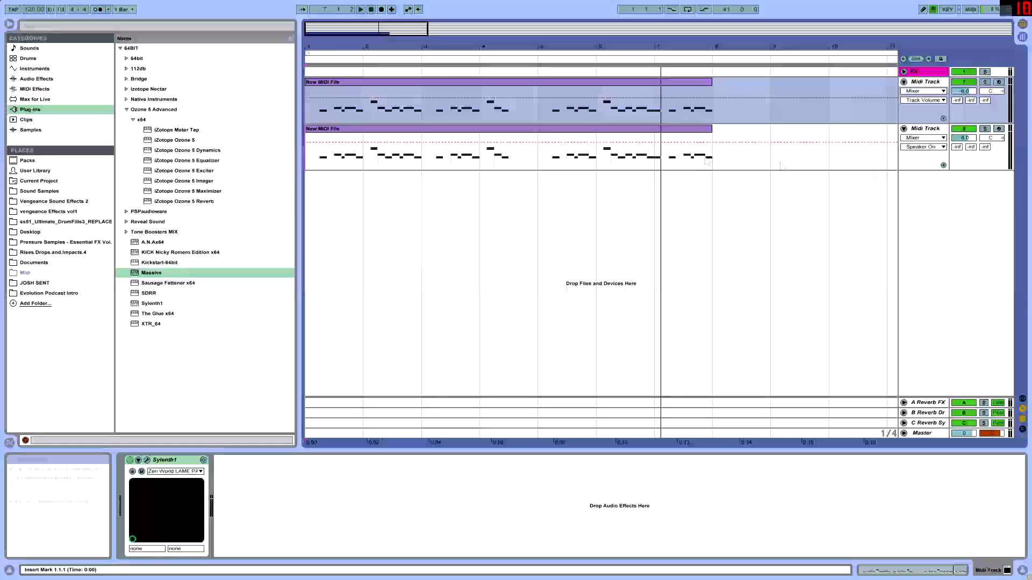
Audition the Massive patch by soloing the lower MIDI track during playback, and unsolo the track after stopping.
{"action": "left_click", "coordinate": [920, 130]}
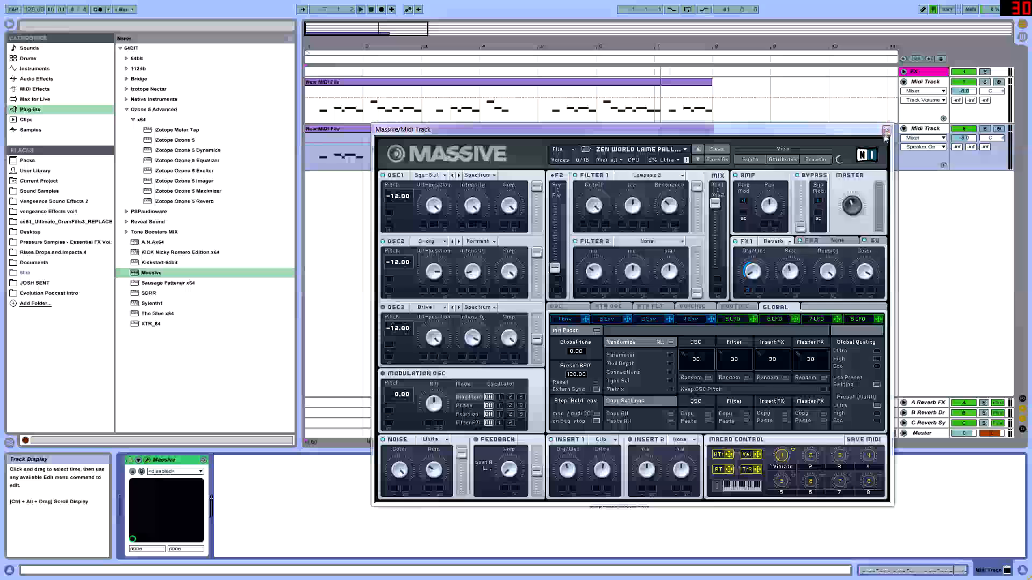
{"action": "left_click_drag", "start_coordinate": [666, 132], "coordinate": [685, 187]}
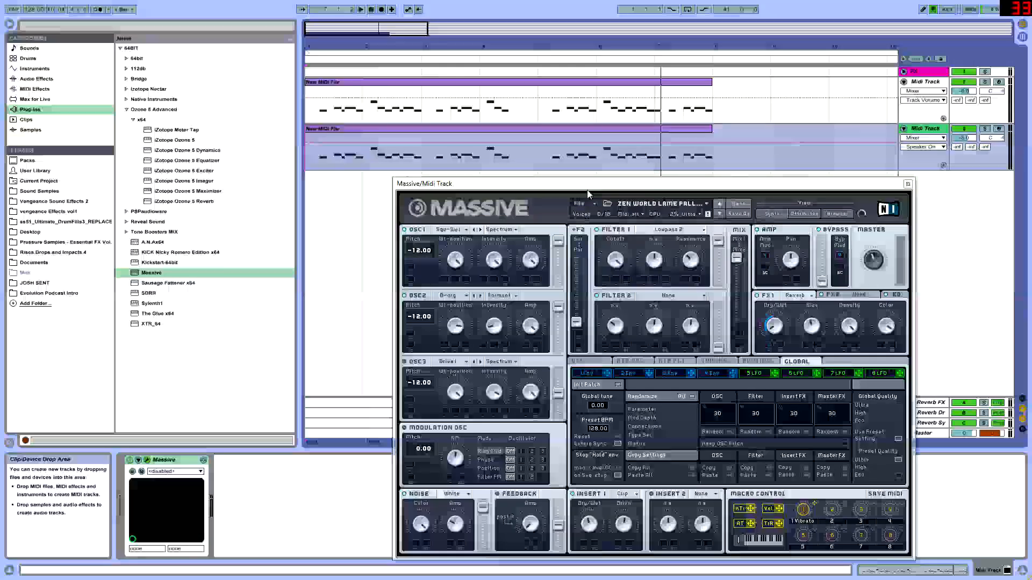
{"action": "left_click", "coordinate": [405, 363]}
{"action": "key", "text": "space"}
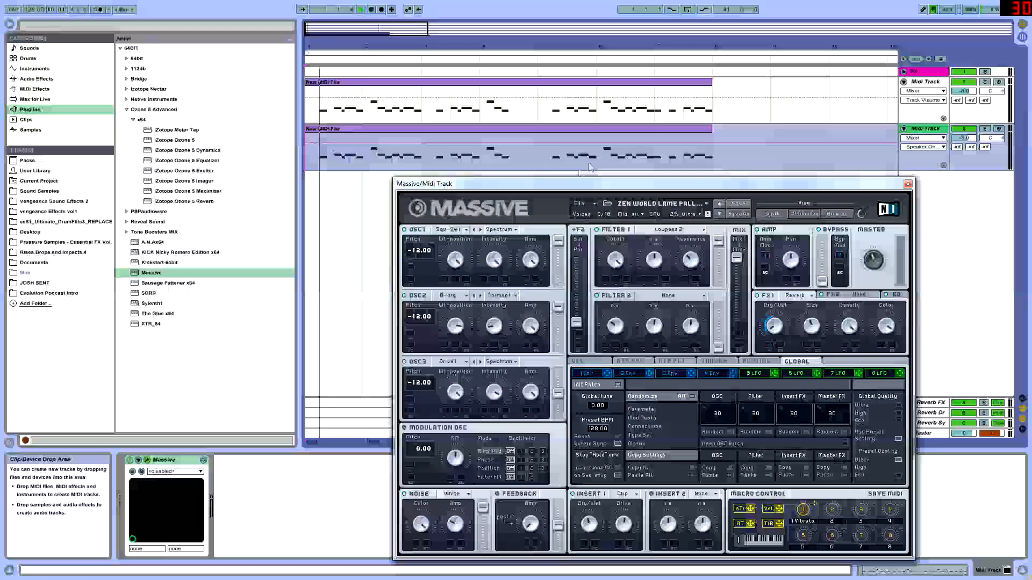
{"action": "left_click", "coordinate": [985, 128]}
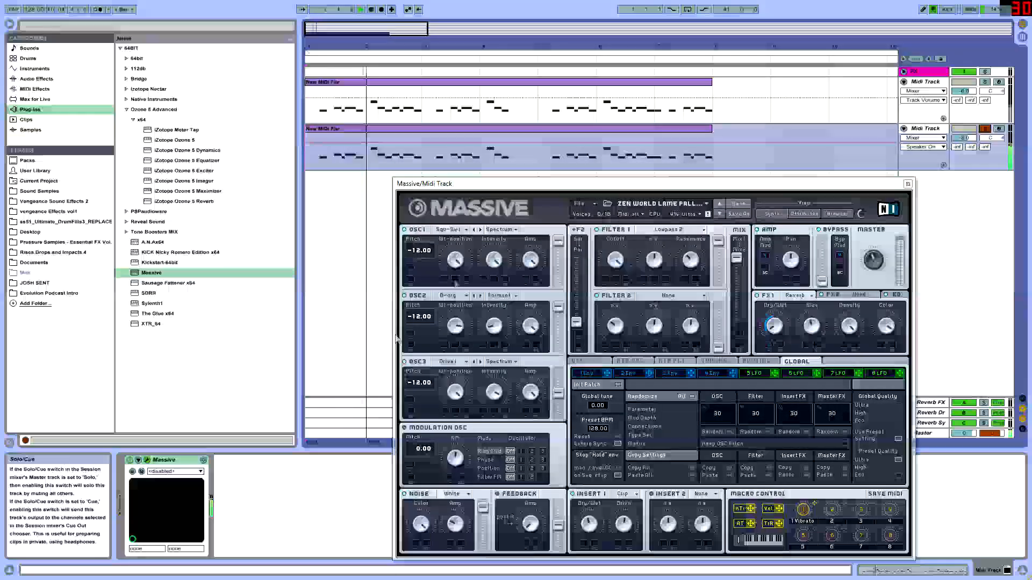
{"action": "left_click", "coordinate": [405, 362]}
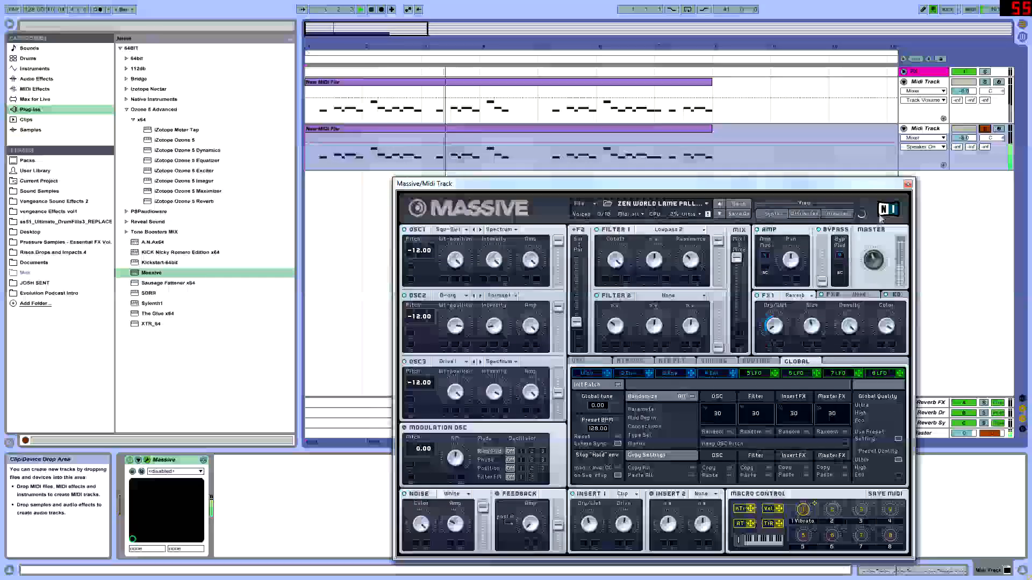
{"action": "key", "text": "space"}
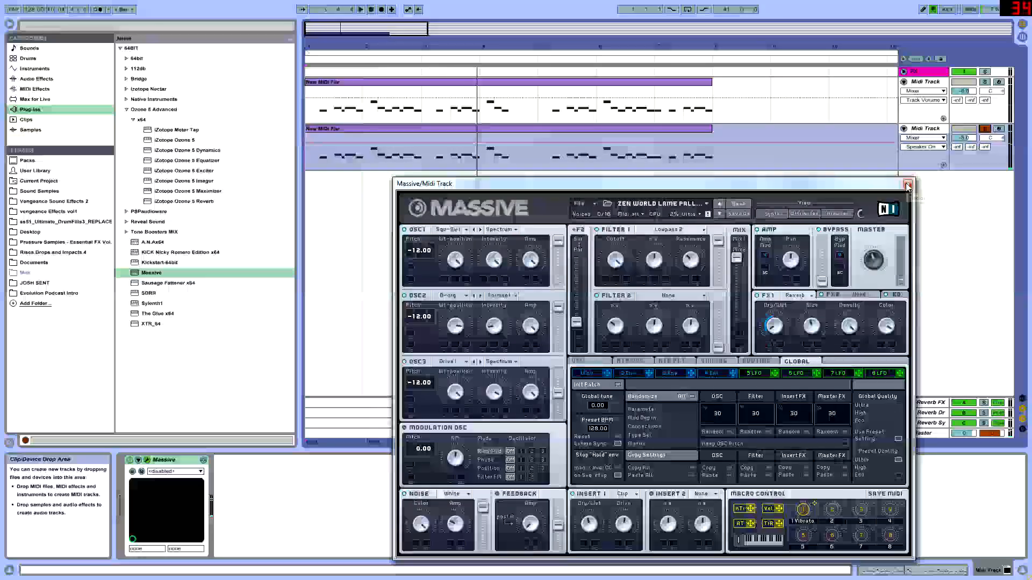
{"action": "left_click", "coordinate": [907, 184]}
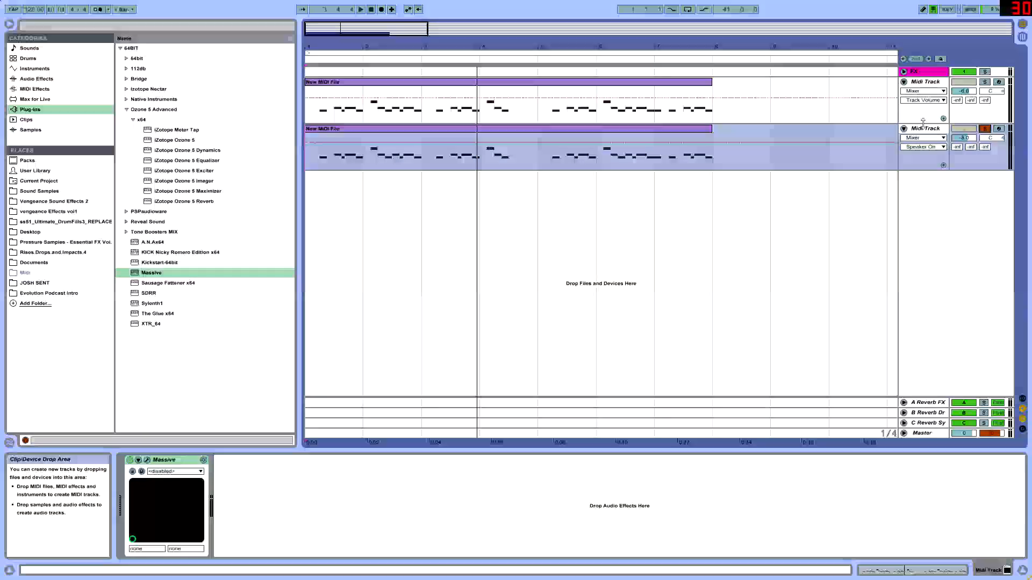
{"action": "left_click", "coordinate": [987, 129]}
Reopen Massive on the lower MIDI track and examine OSC1's wavetable, mode and position settings.
{"action": "left_click", "coordinate": [925, 129]}
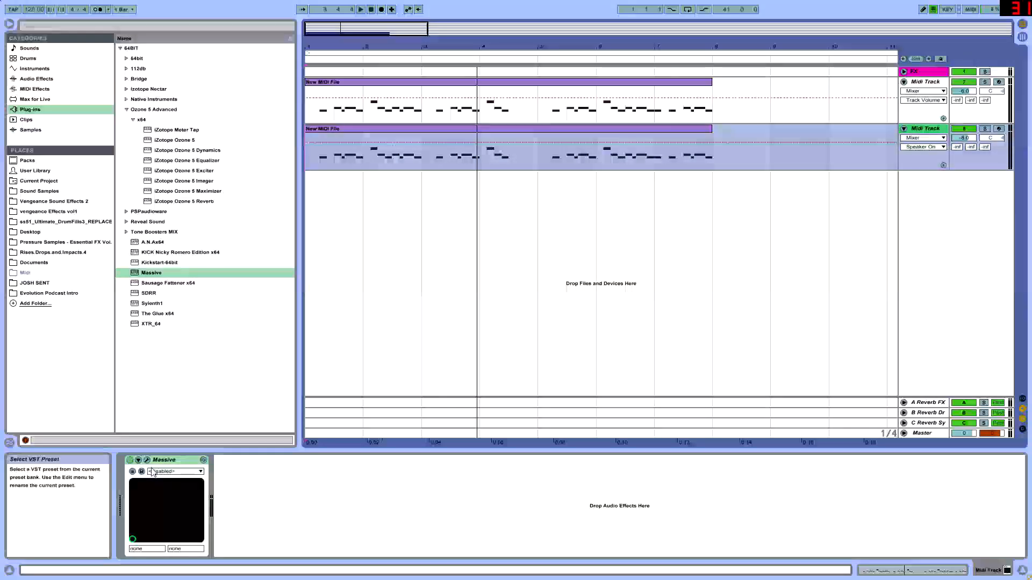
{"action": "left_click", "coordinate": [147, 460]}
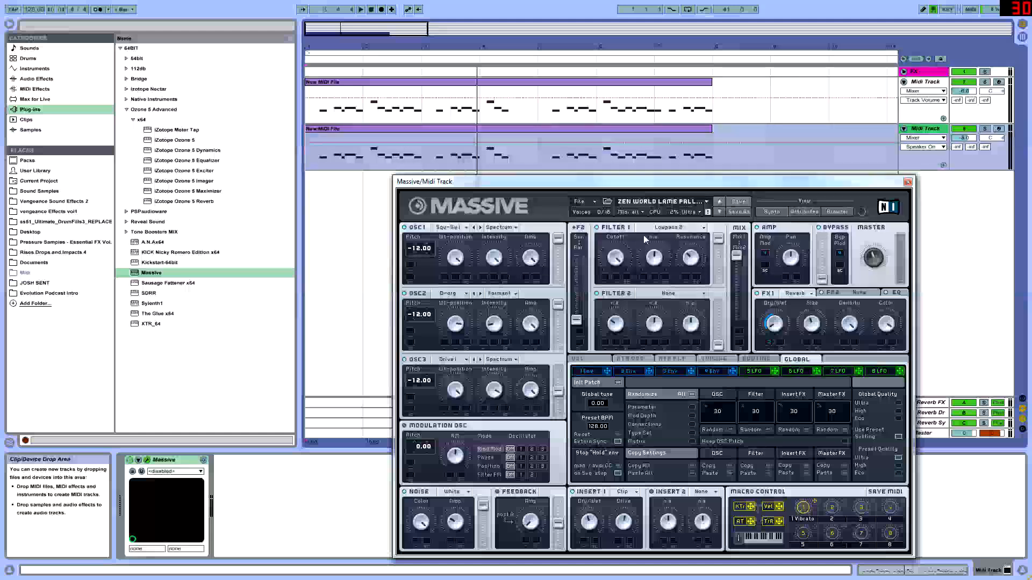
{"action": "left_click", "coordinate": [461, 229]}
{"action": "left_click", "coordinate": [492, 230]}
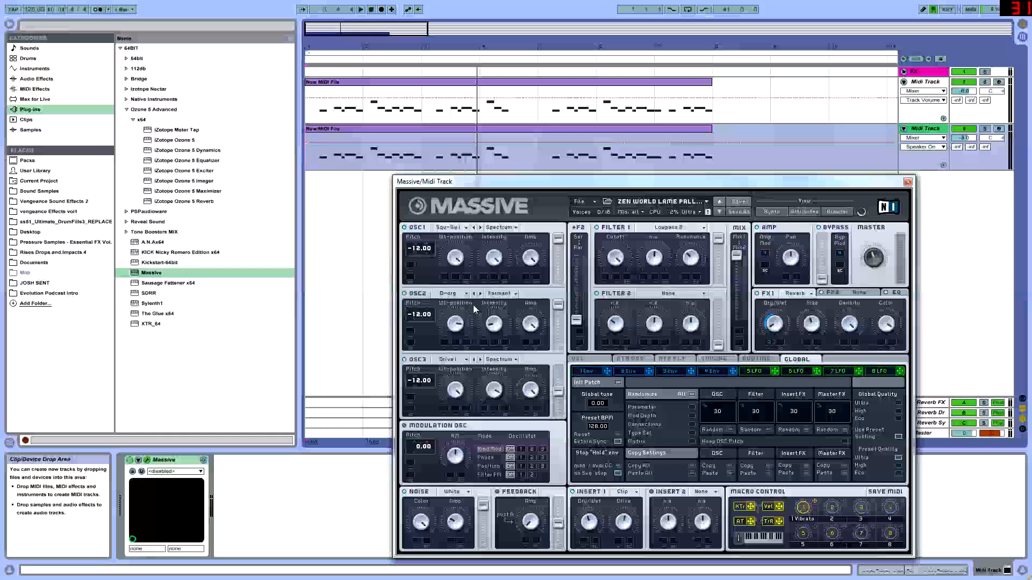
{"action": "left_click_drag", "start_coordinate": [581, 183], "coordinate": [582, 145]}
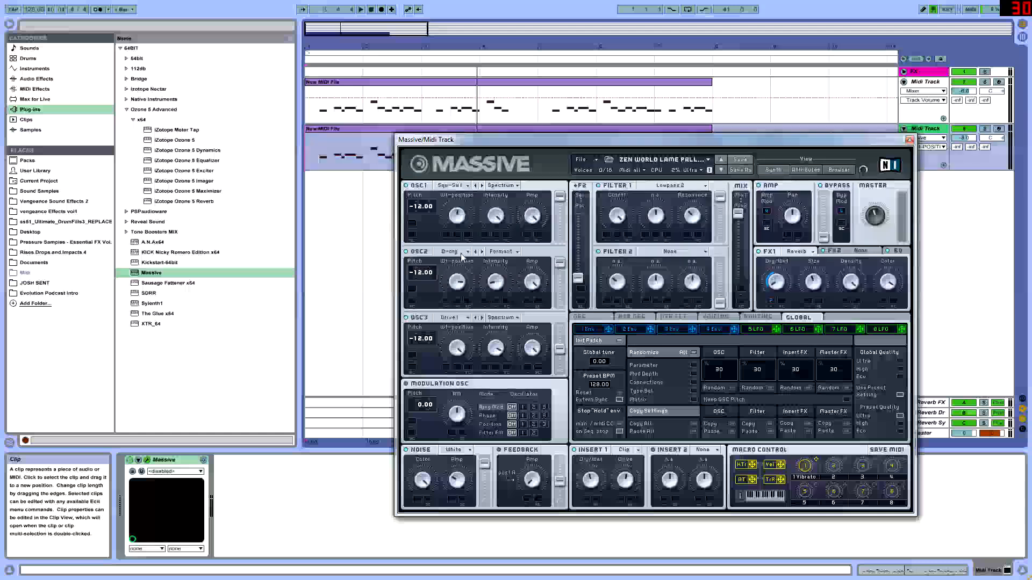
{"action": "left_click", "coordinate": [449, 188]}
{"action": "left_click", "coordinate": [449, 190]}
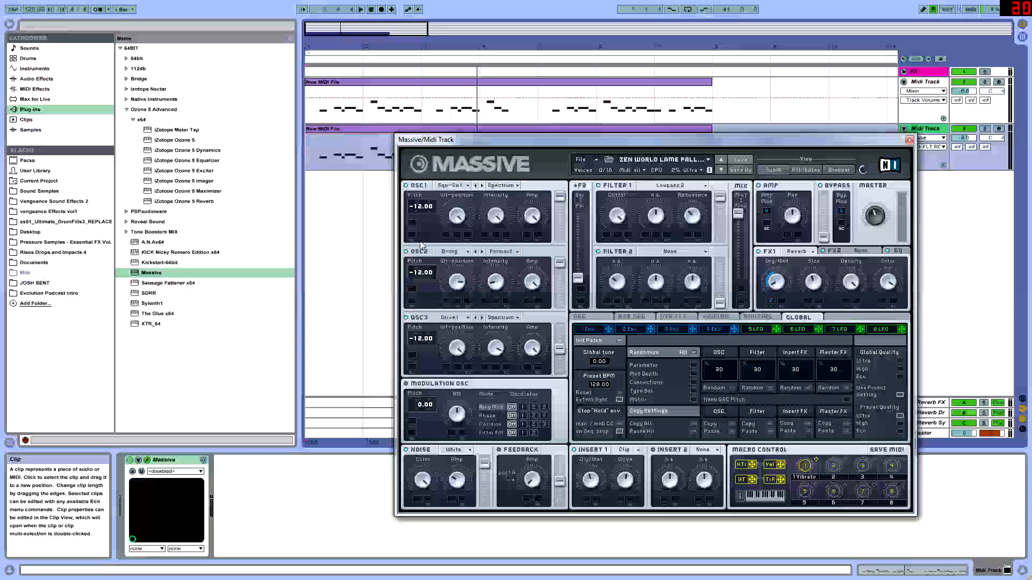
Set OSC2 to the Duckorgan wavetable and adjust its wavetable position, amp and filter routing.
{"action": "left_click", "coordinate": [449, 251]}
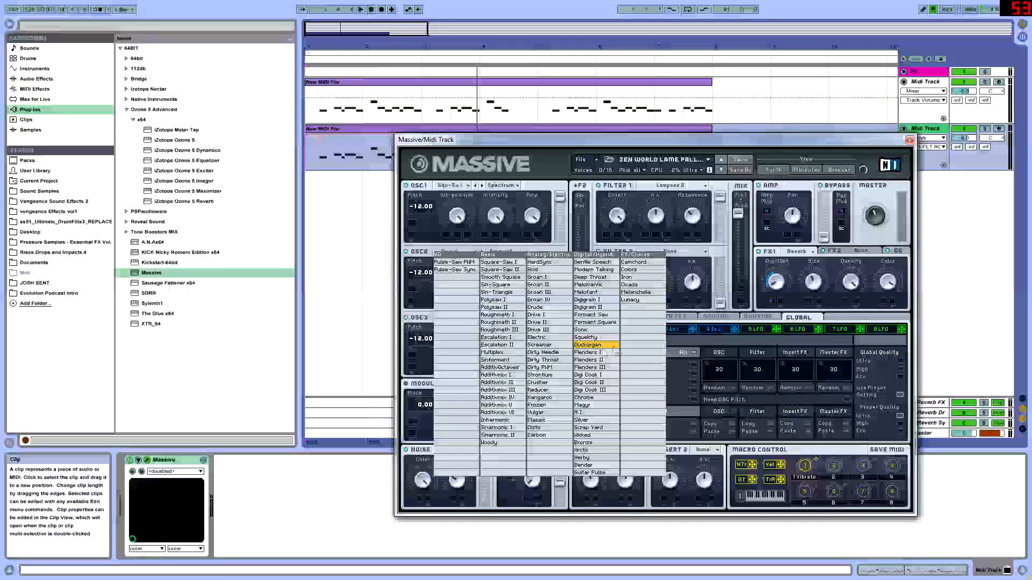
{"action": "left_click", "coordinate": [598, 345]}
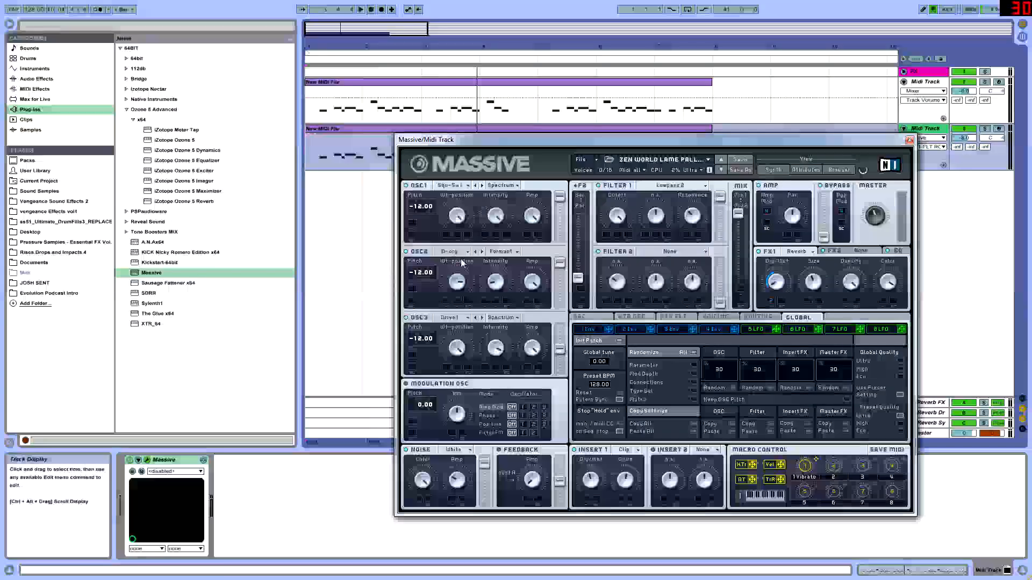
{"action": "left_click_drag", "start_coordinate": [458, 278], "coordinate": [465, 294]}
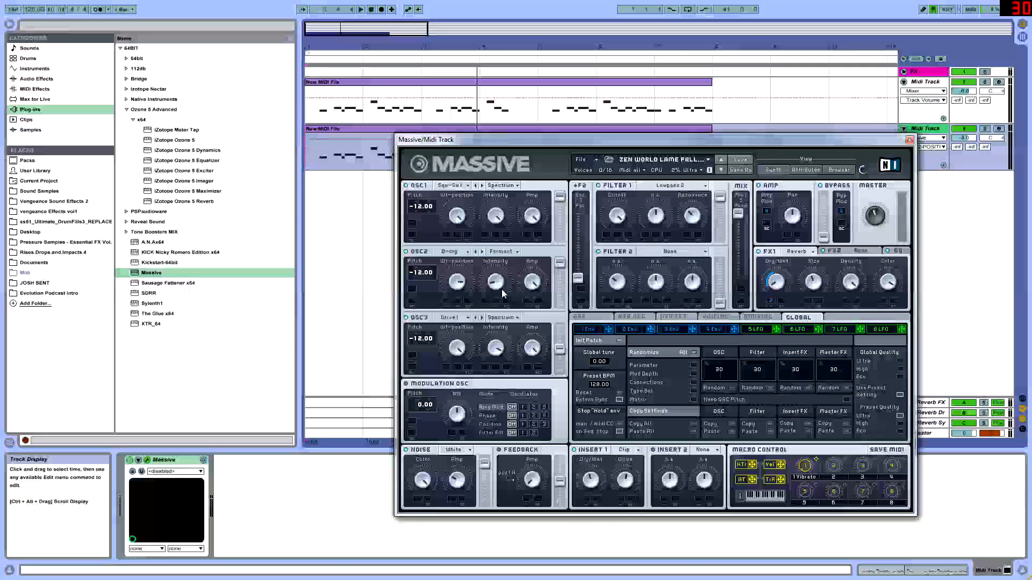
{"action": "left_click_drag", "start_coordinate": [533, 284], "coordinate": [548, 242]}
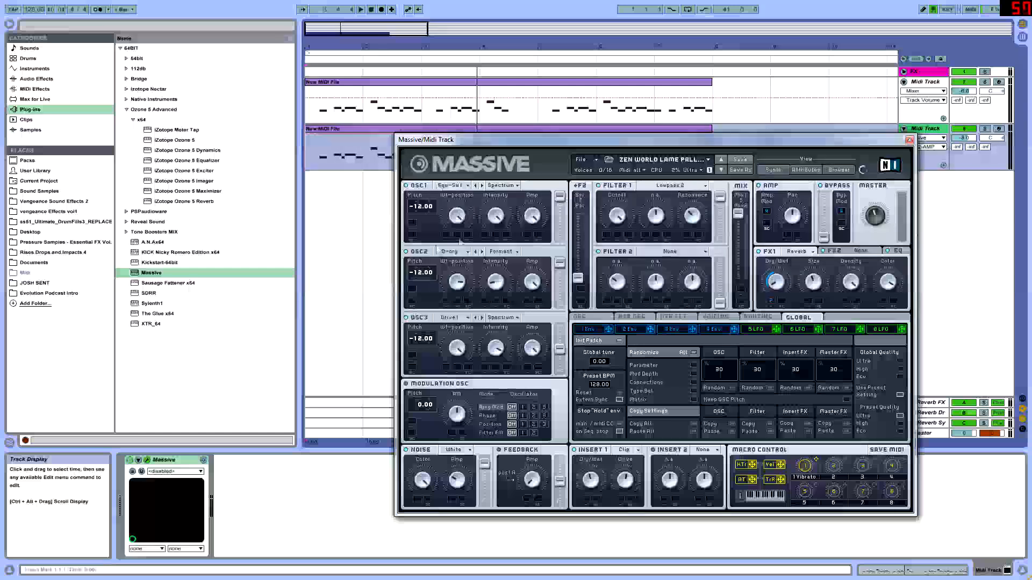
{"action": "mouse_move", "coordinate": [560, 262]}
{"action": "left_mouse_down"}
{"action": "mouse_move", "coordinate": [560, 300]}
{"action": "mouse_move", "coordinate": [559, 262]}
{"action": "left_mouse_up"}
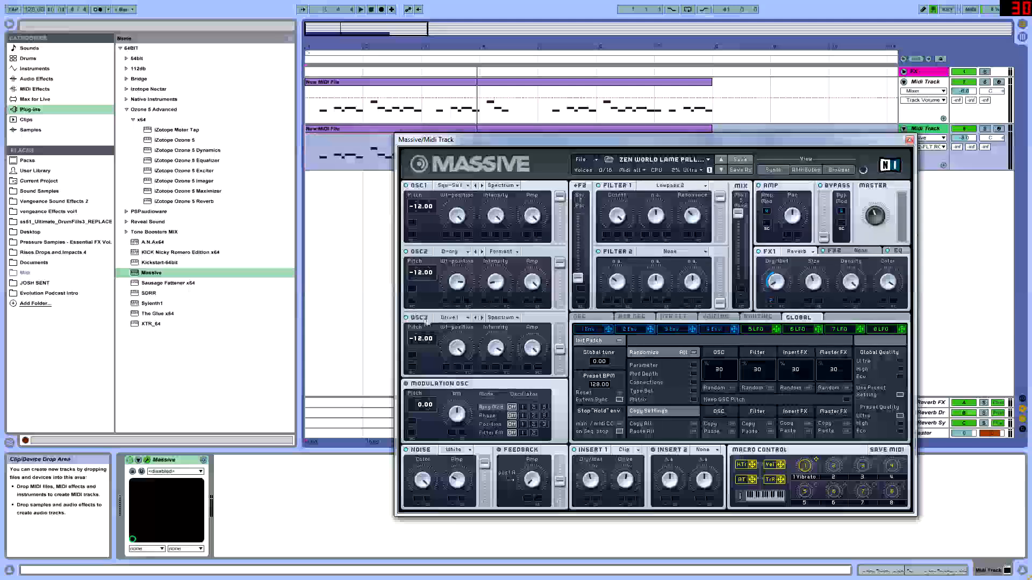
Set OSC3 to the Drive I wavetable and raise its filter routing fully toward Filter 1.
{"action": "left_click", "coordinate": [441, 319]}
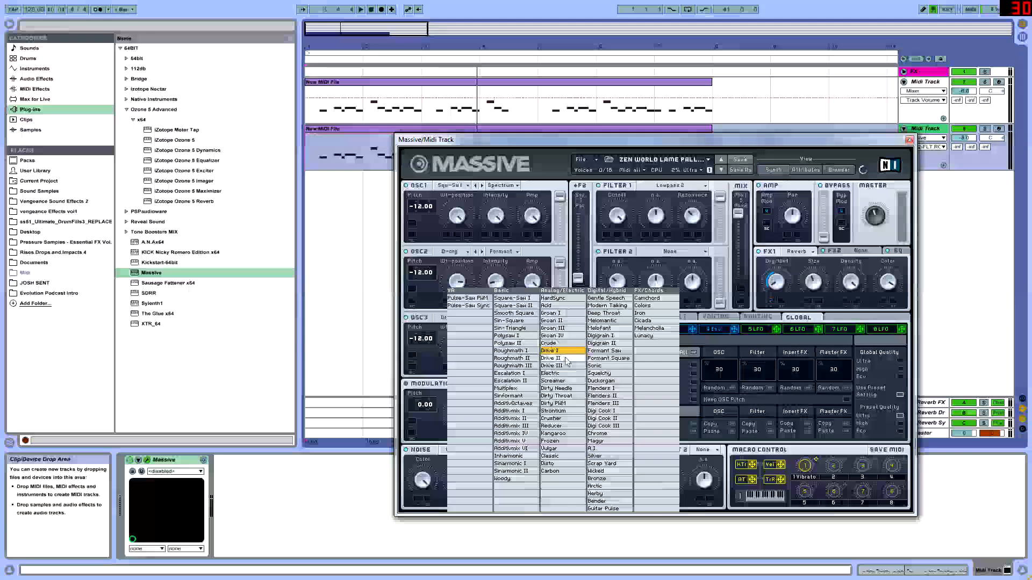
{"action": "left_click", "coordinate": [556, 352]}
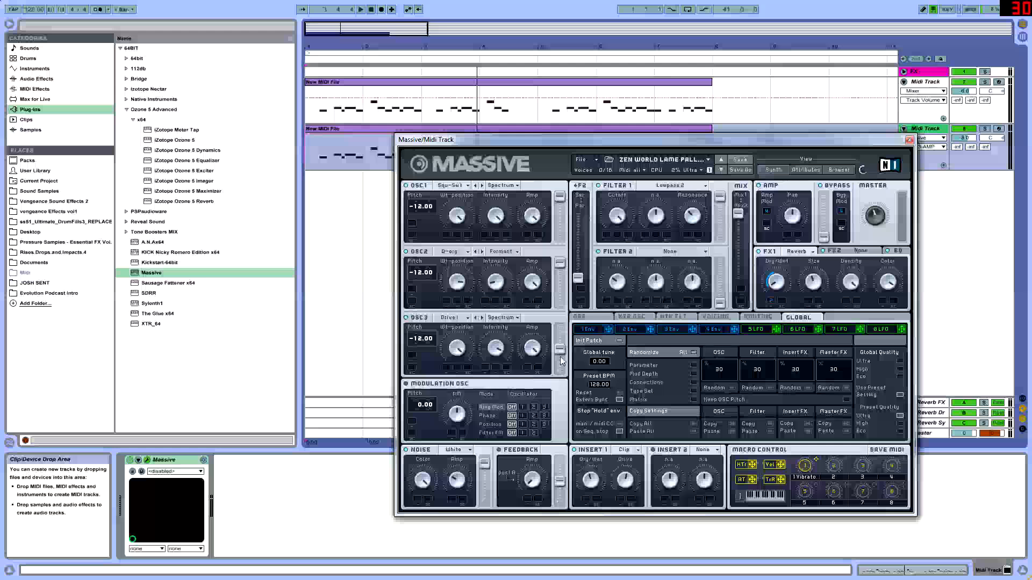
{"action": "left_click_drag", "start_coordinate": [558, 353], "coordinate": [559, 329]}
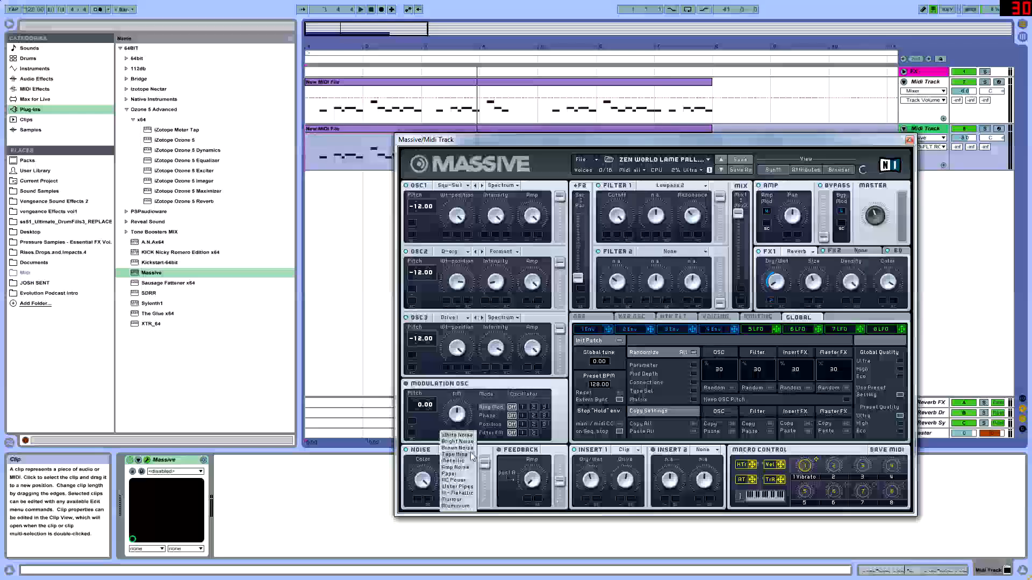
Leave the noise source on White and set the Insert 1 effect to Hardclipper.
{"action": "left_click", "coordinate": [417, 488]}
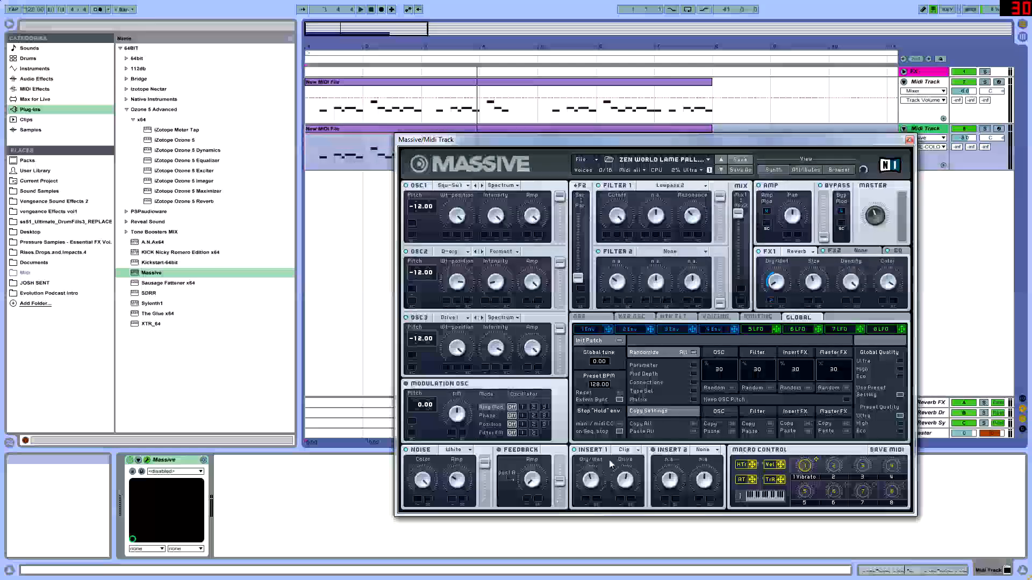
{"action": "left_click", "coordinate": [625, 449]}
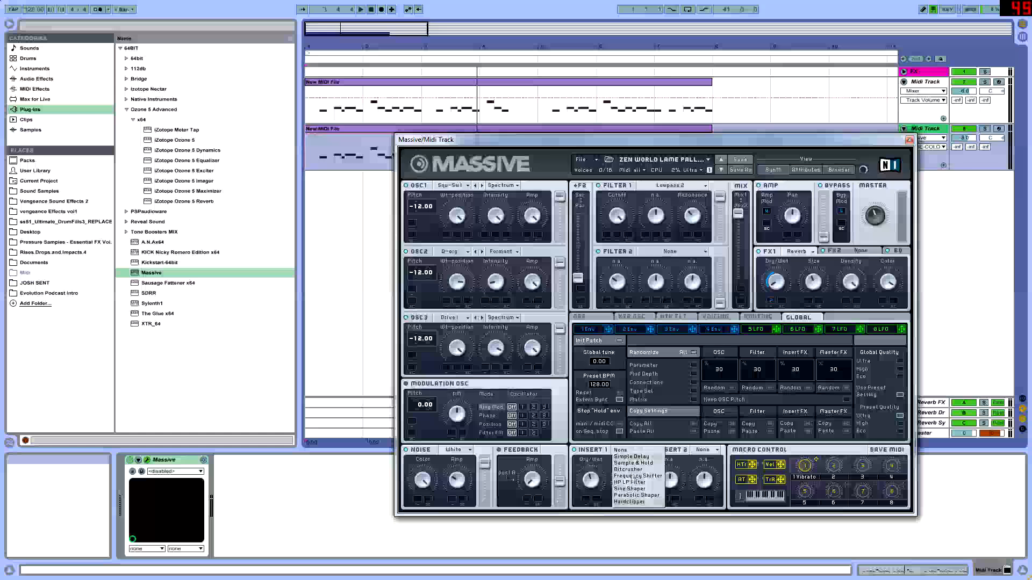
{"action": "left_click", "coordinate": [631, 502]}
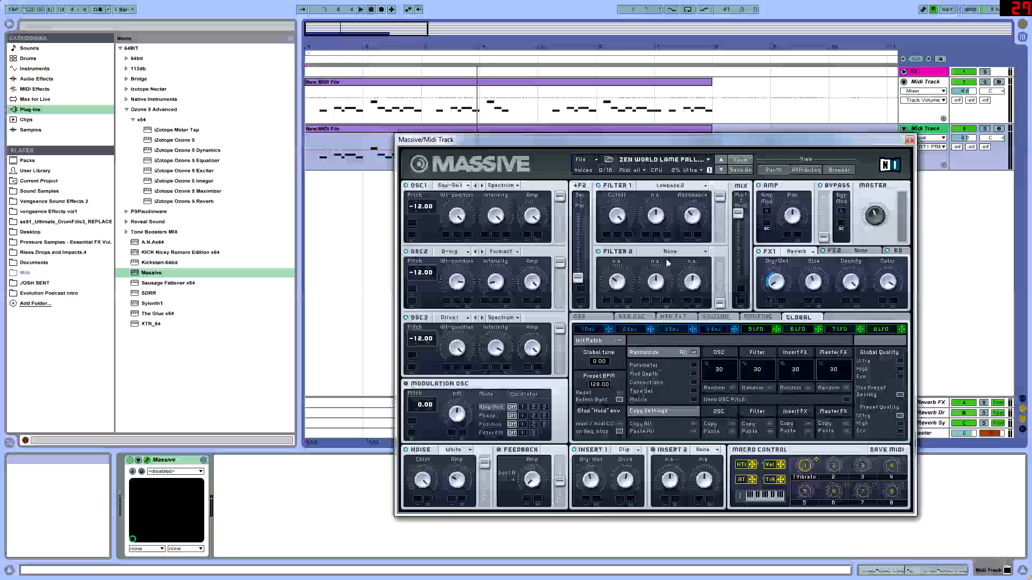
Set Massive's Filter 1 to Lowpass 2 and check its resonance setting.
{"action": "left_click", "coordinate": [665, 186]}
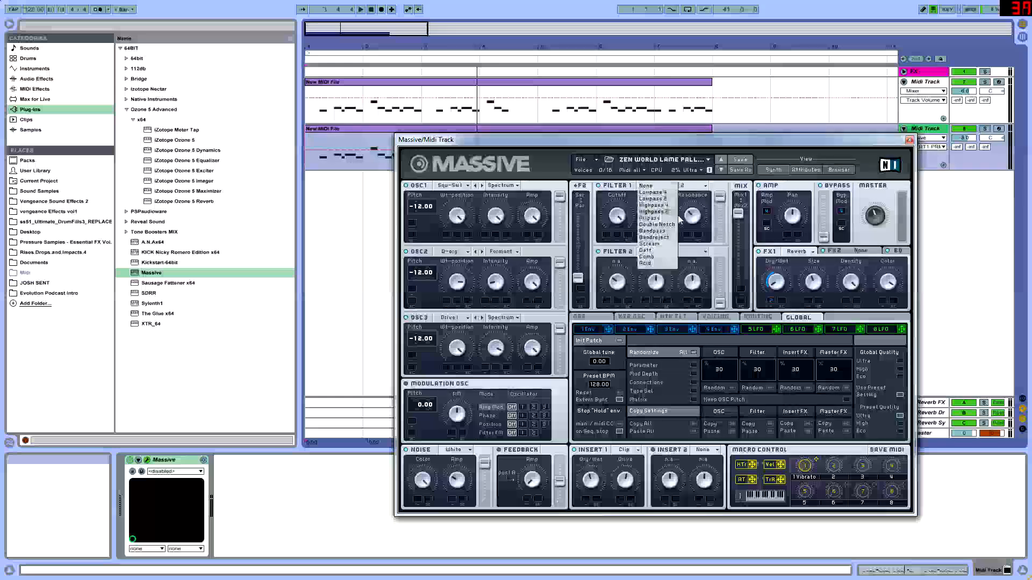
{"action": "left_click", "coordinate": [652, 198]}
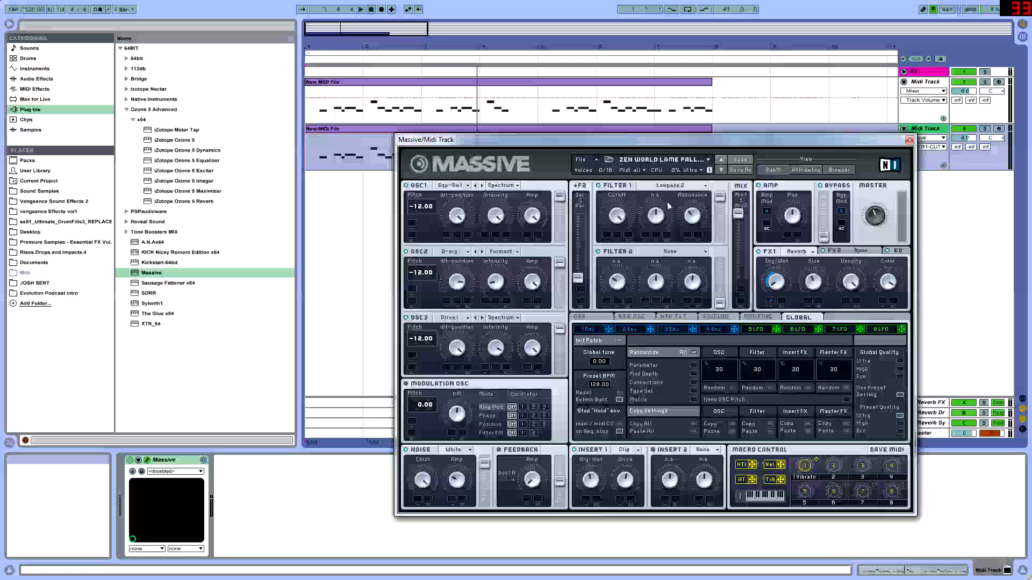
{"action": "left_click", "coordinate": [691, 217]}
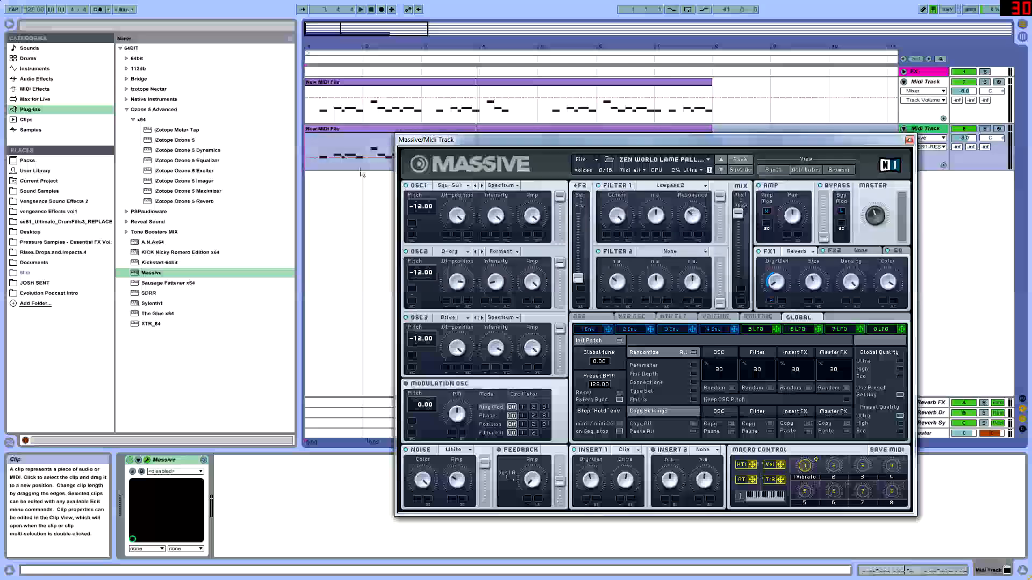
Try an Auto Filter after Massive, sweeping its lowpass cutoff and resonance, and delete the device again.
{"action": "left_click", "coordinate": [36, 79]}
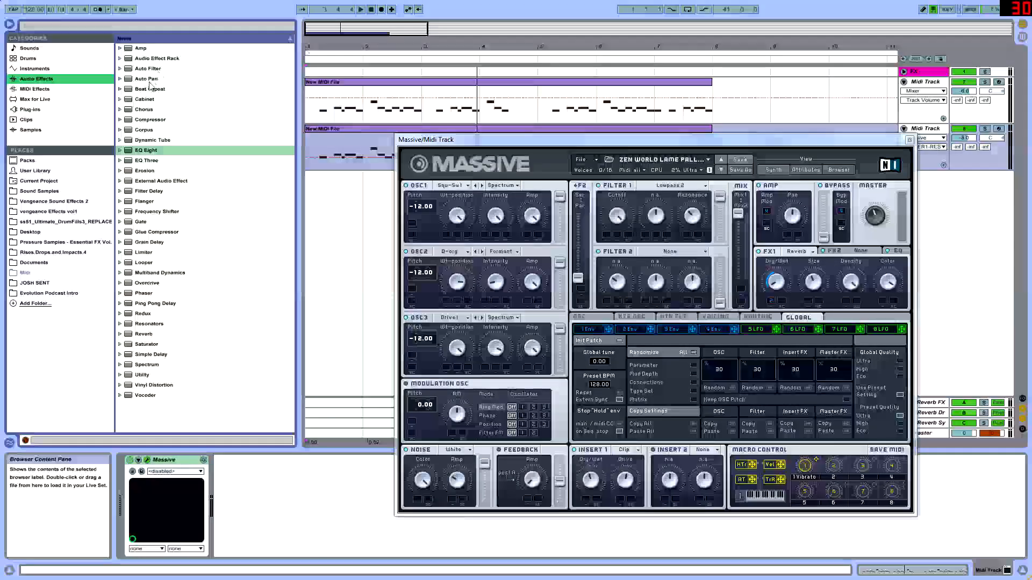
{"action": "left_click_drag", "start_coordinate": [151, 69], "coordinate": [253, 492]}
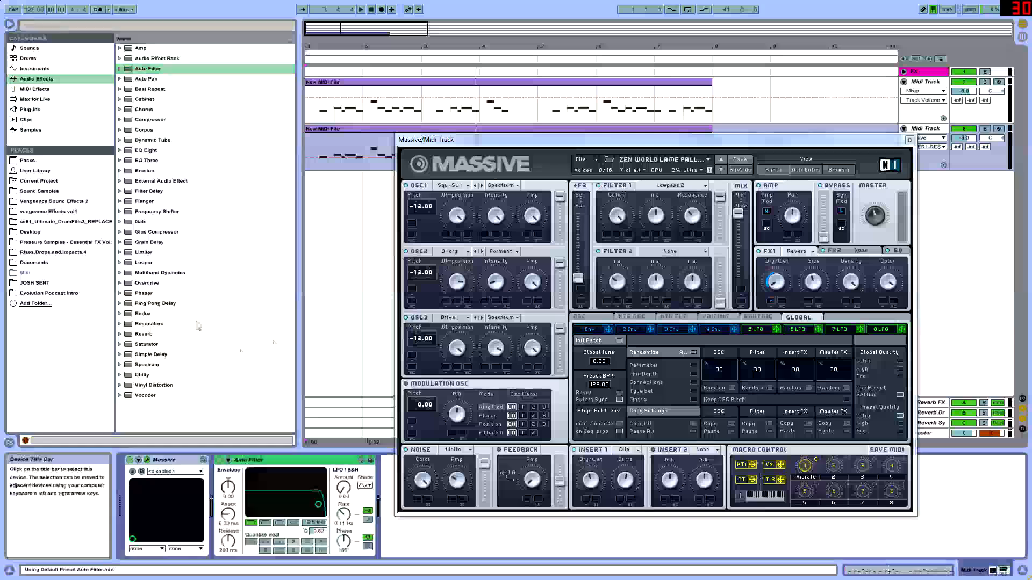
{"action": "left_click", "coordinate": [229, 460]}
{"action": "left_click_drag", "start_coordinate": [362, 504], "coordinate": [341, 478]}
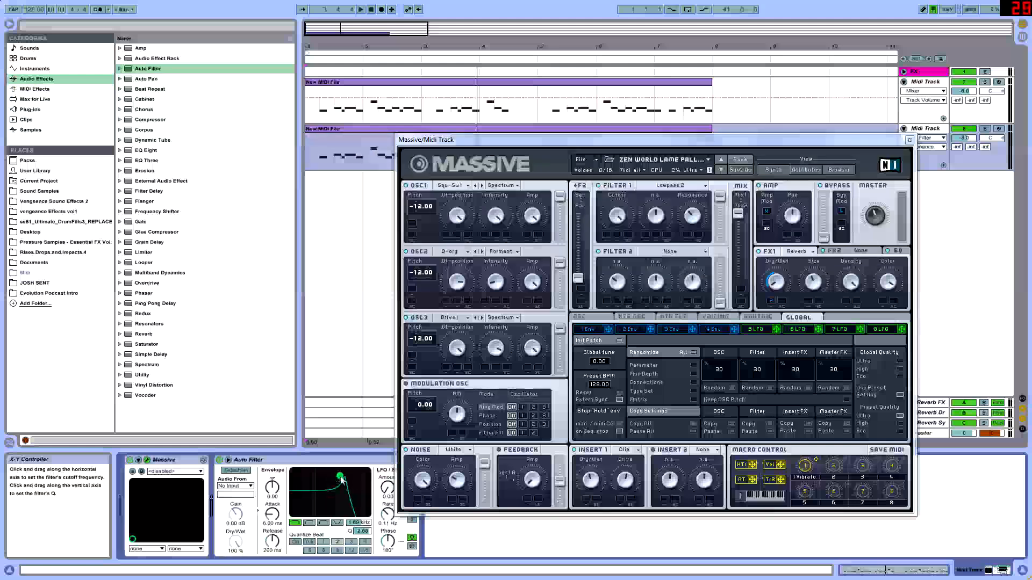
{"action": "mouse_move", "coordinate": [340, 486]}
{"action": "left_mouse_down"}
{"action": "mouse_move", "coordinate": [312, 476]}
{"action": "mouse_move", "coordinate": [345, 476]}
{"action": "left_mouse_up"}
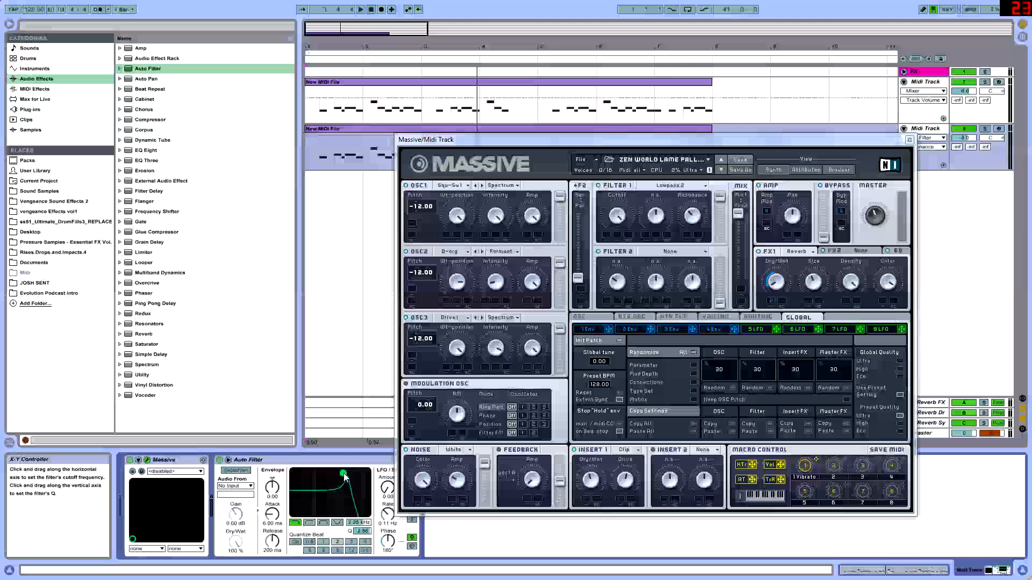
{"action": "left_click_drag", "start_coordinate": [343, 473], "coordinate": [342, 491]}
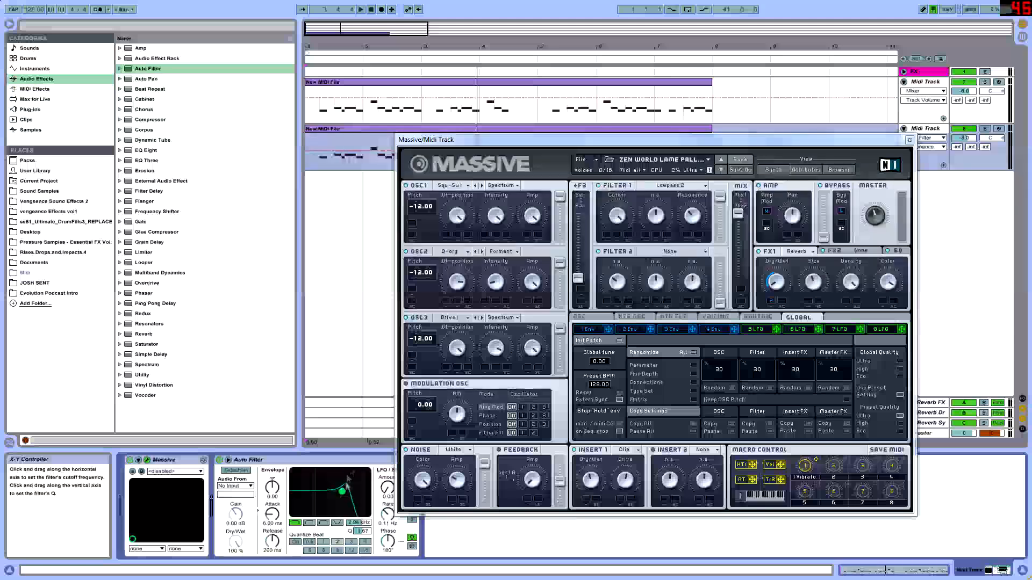
{"action": "left_click", "coordinate": [302, 461]}
{"action": "key", "text": "Delete"}
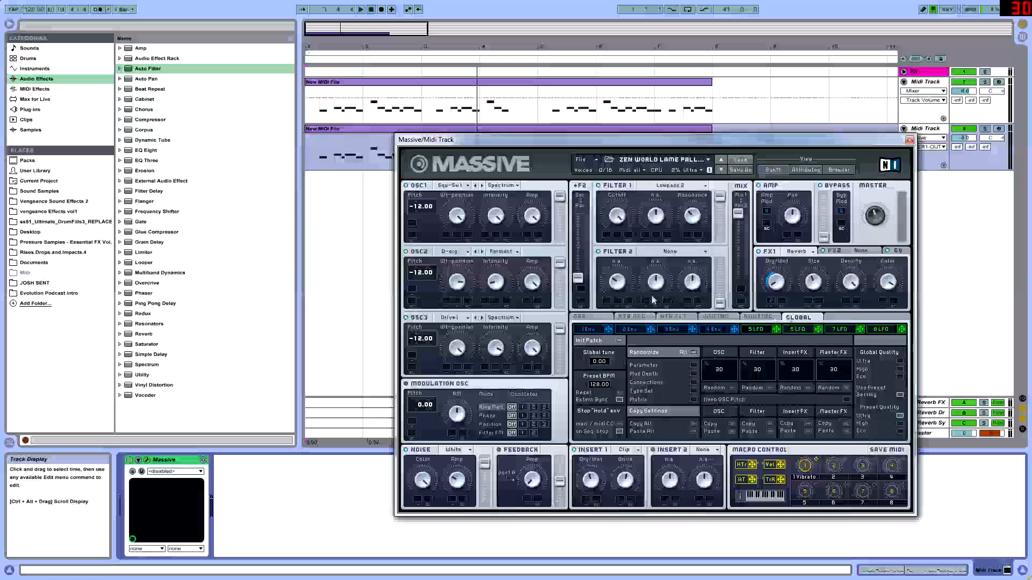
Try Massive's unison pan position spread at different widths, and return it to off with no spread.
{"action": "left_click", "coordinate": [587, 326]}
{"action": "left_click", "coordinate": [715, 318]}
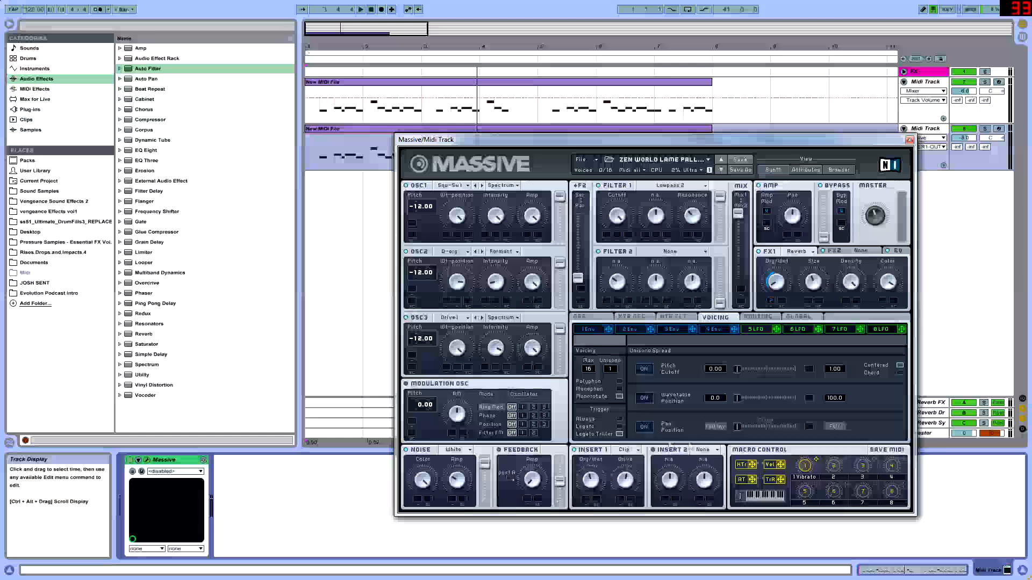
{"action": "left_click", "coordinate": [644, 427]}
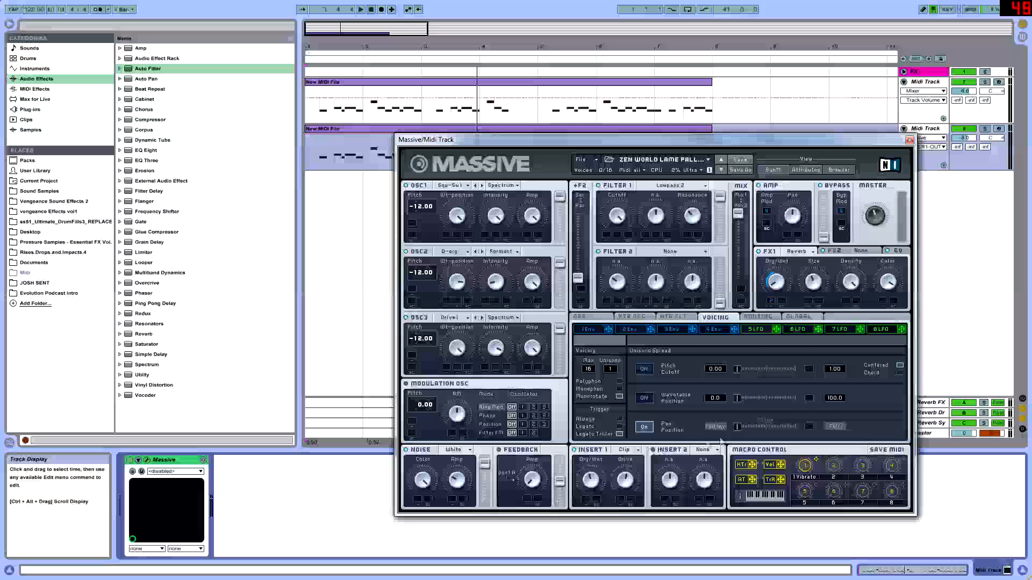
{"action": "left_click_drag", "start_coordinate": [739, 427], "coordinate": [794, 427]}
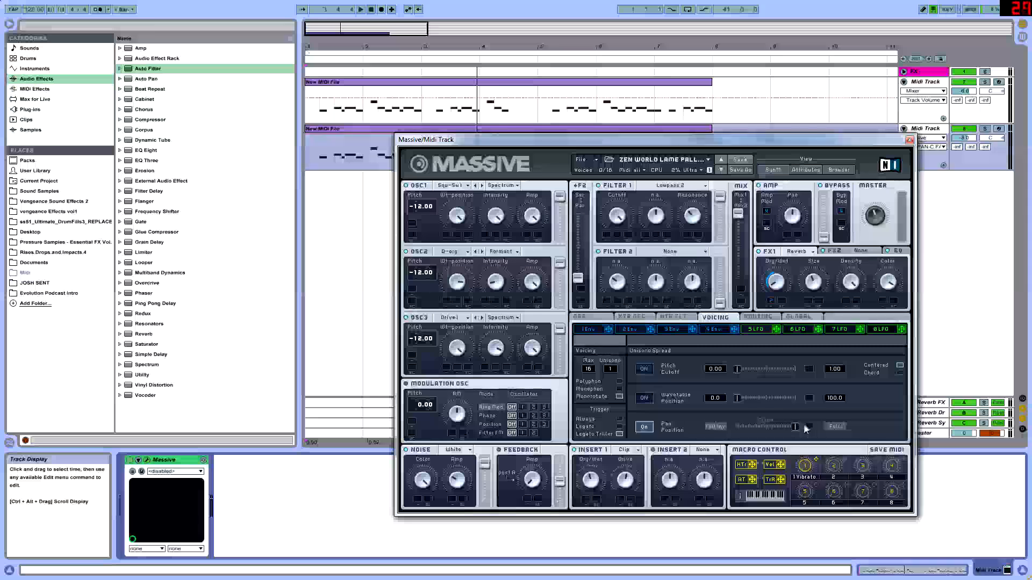
{"action": "left_click_drag", "start_coordinate": [795, 427], "coordinate": [763, 426]}
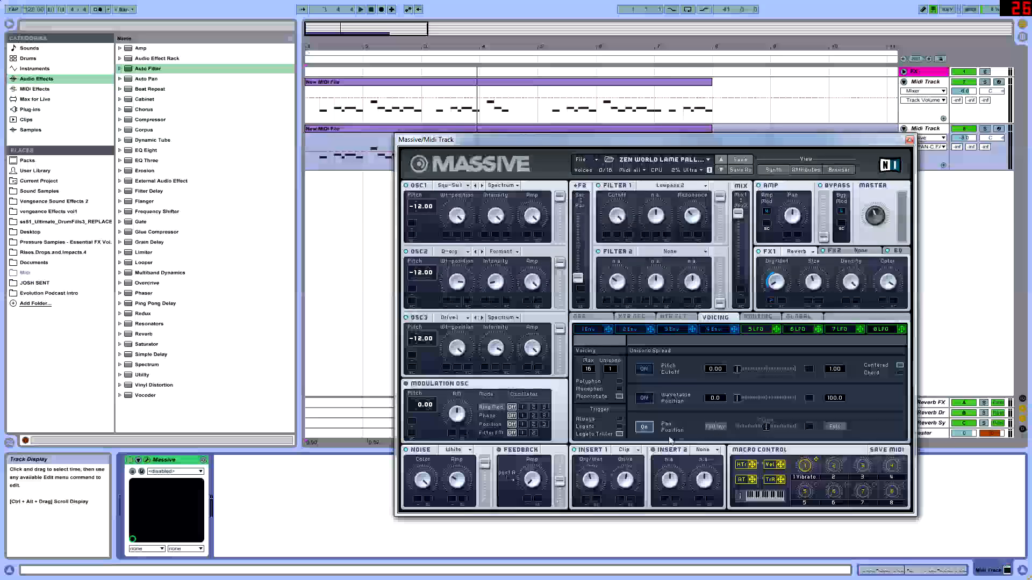
{"action": "left_click", "coordinate": [644, 427]}
{"action": "left_click_drag", "start_coordinate": [767, 426], "coordinate": [735, 427]}
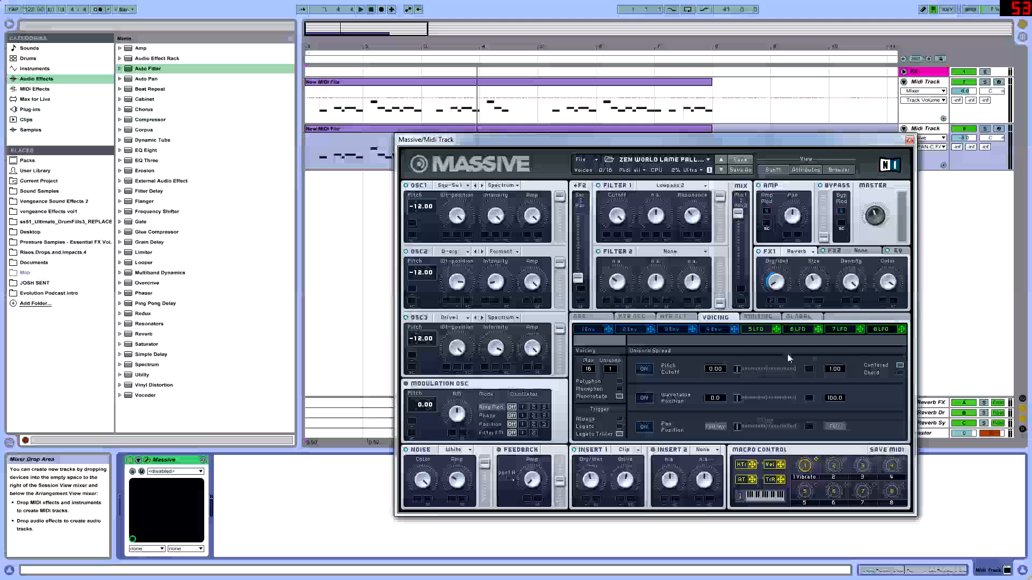
Adjust envelope 2's release in Massive, keep FX1 on Reverb, and check its dry/wet and size.
{"action": "left_click", "coordinate": [638, 330]}
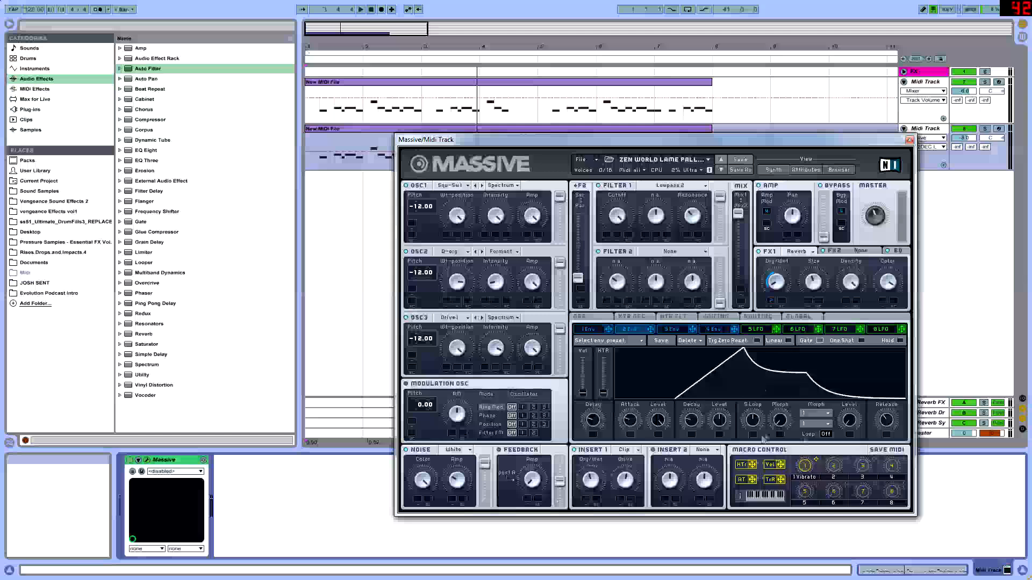
{"action": "left_click_drag", "start_coordinate": [891, 424], "coordinate": [882, 424]}
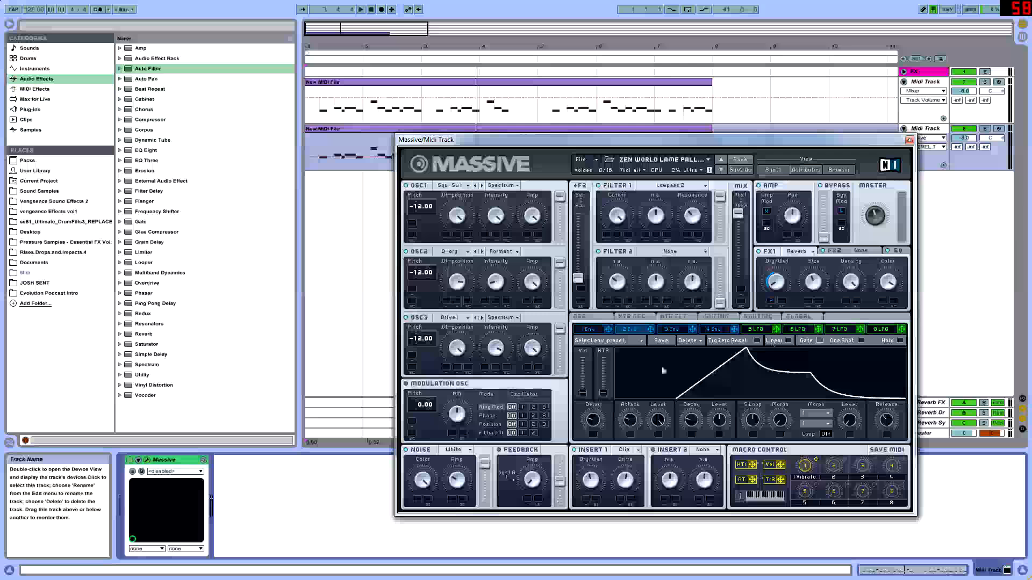
{"action": "left_click", "coordinate": [802, 251]}
{"action": "left_click", "coordinate": [795, 274]}
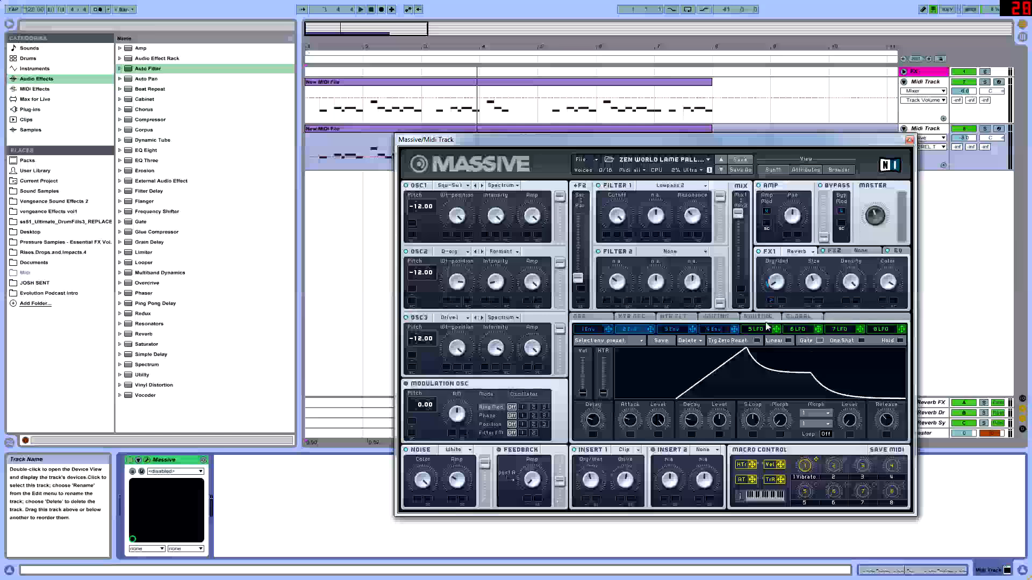
{"action": "left_click", "coordinate": [779, 278]}
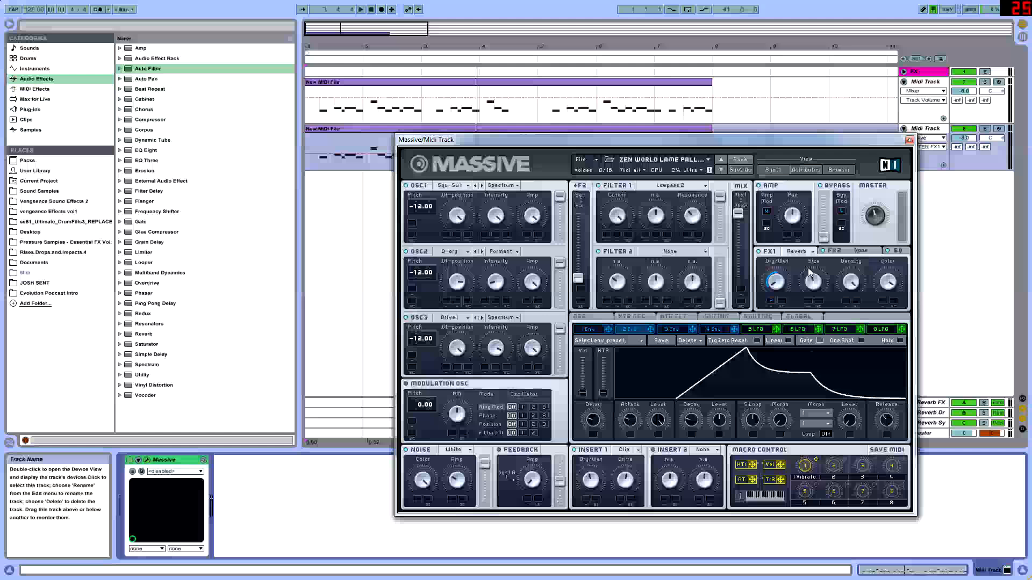
{"action": "left_click_drag", "start_coordinate": [809, 272], "coordinate": [809, 307]}
{"action": "left_click_drag", "start_coordinate": [814, 266], "coordinate": [812, 278]}
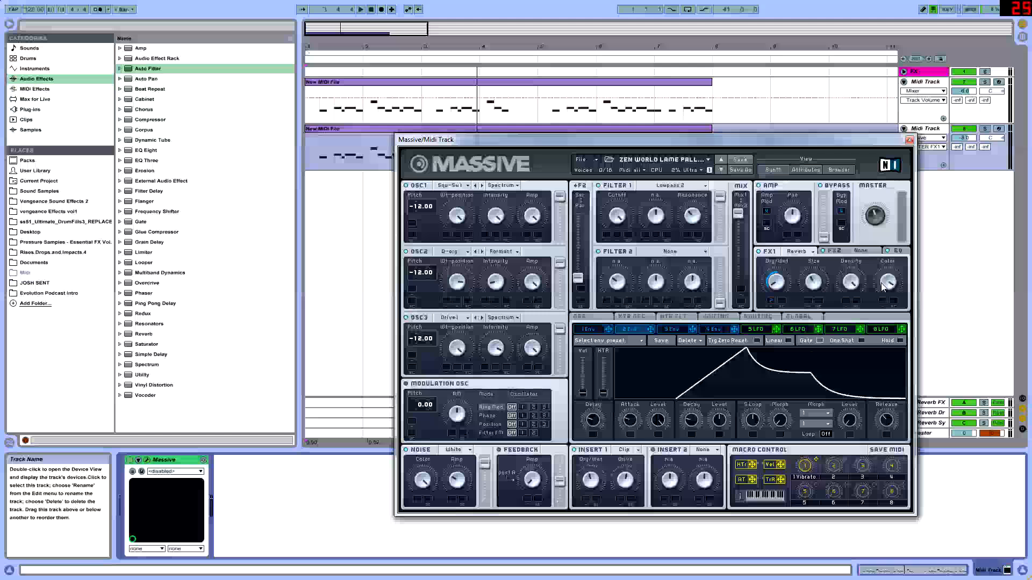
Show Massive's EQ and try an equivalent EQ Eight, moving band 1 to about 347 Hz and band 4 to 22 kHz at -14.5 dB.
{"action": "left_click", "coordinate": [900, 255]}
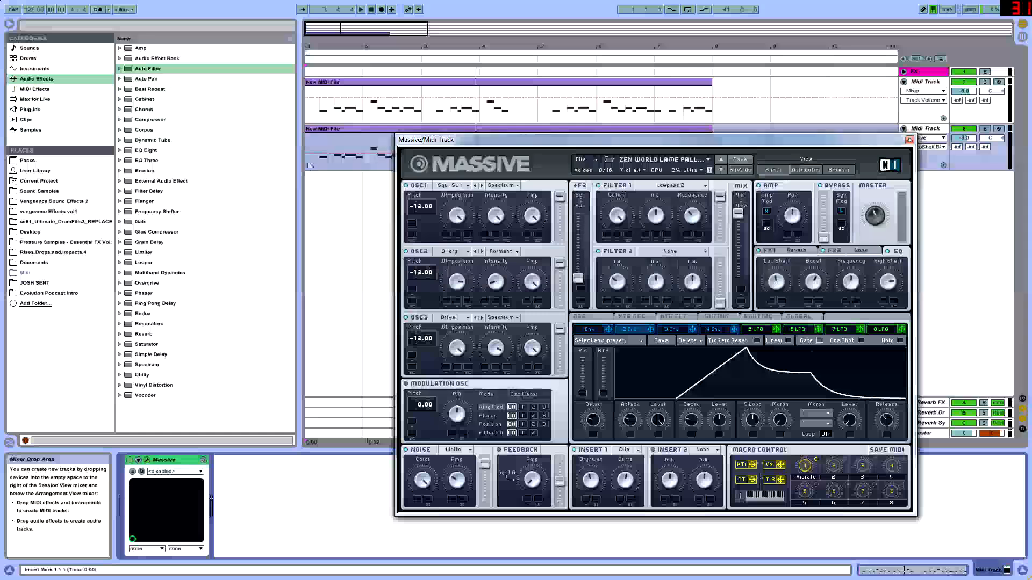
{"action": "double_click", "coordinate": [145, 150]}
{"action": "left_click_drag", "start_coordinate": [146, 151], "coordinate": [309, 481]}
{"action": "left_click", "coordinate": [257, 543]}
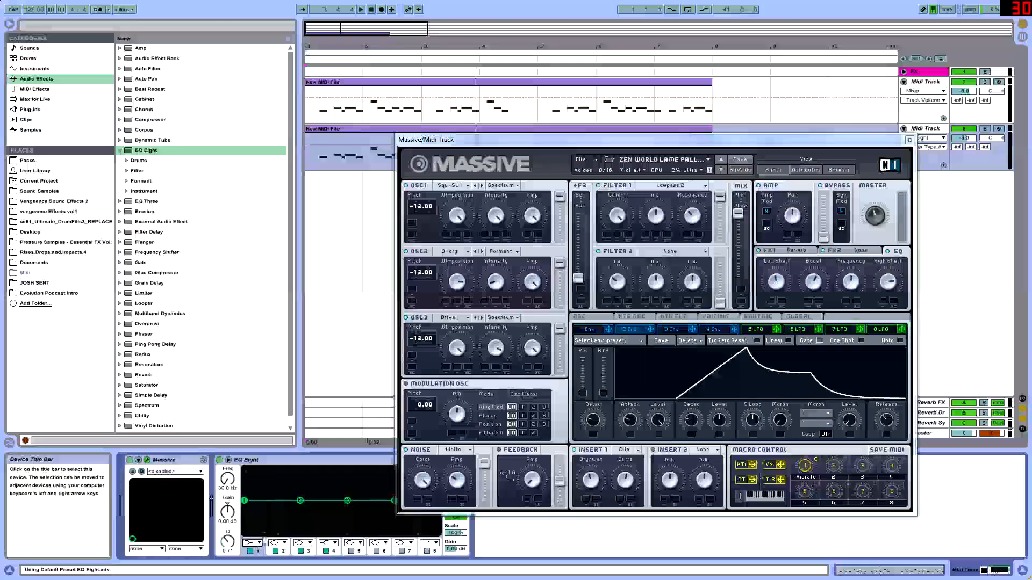
{"action": "left_click_drag", "start_coordinate": [244, 500], "coordinate": [319, 469]}
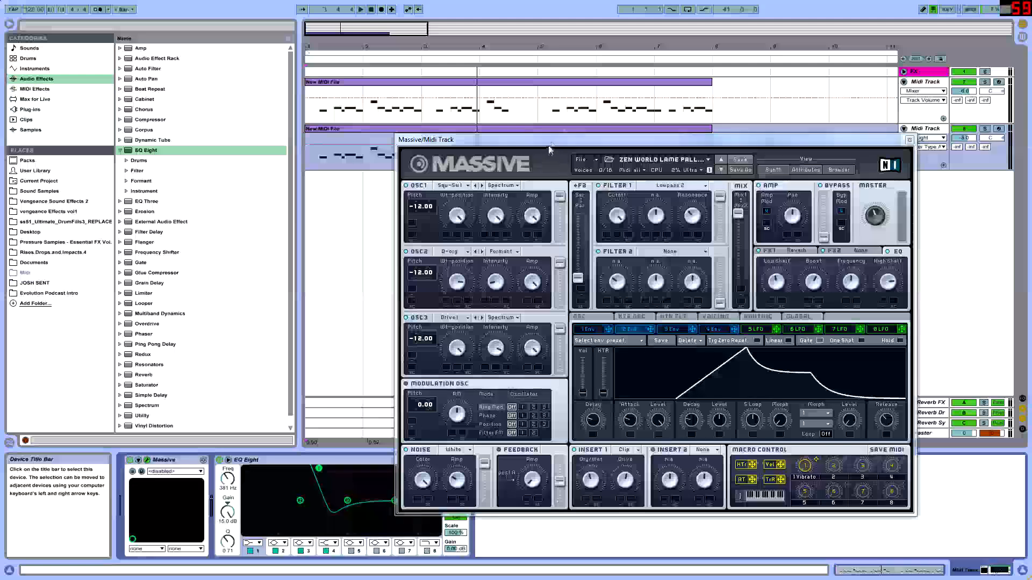
{"action": "left_click_drag", "start_coordinate": [548, 141], "coordinate": [598, 82]}
{"action": "left_click_drag", "start_coordinate": [318, 469], "coordinate": [316, 497]}
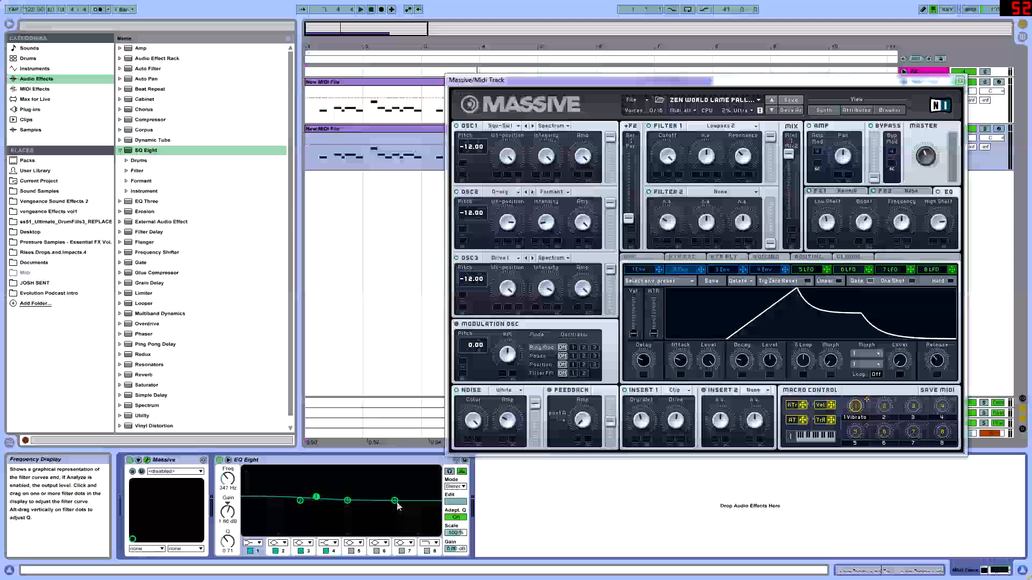
{"action": "left_click", "coordinate": [395, 500]}
{"action": "left_click_drag", "start_coordinate": [395, 501], "coordinate": [438, 532]}
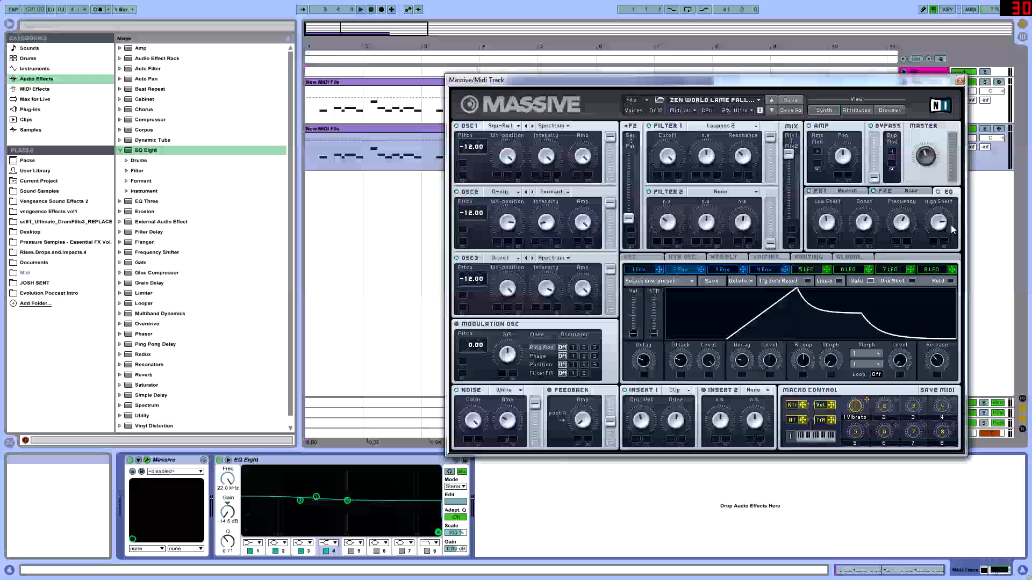
Review Massive's FX1 reverb and oscillator page, and adjust the attack and release of envelope 4.
{"action": "left_click", "coordinate": [811, 192]}
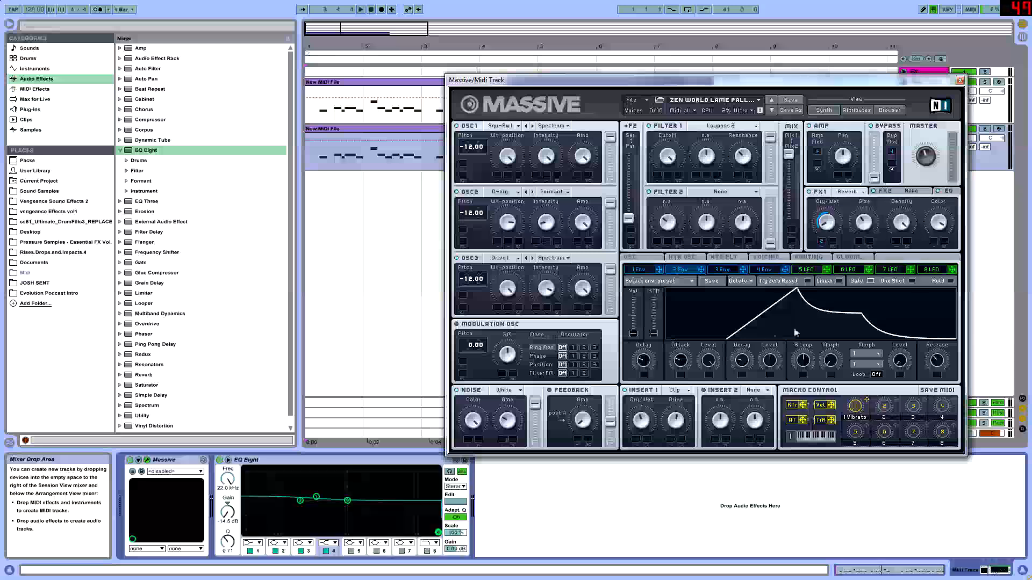
{"action": "left_click", "coordinate": [642, 258]}
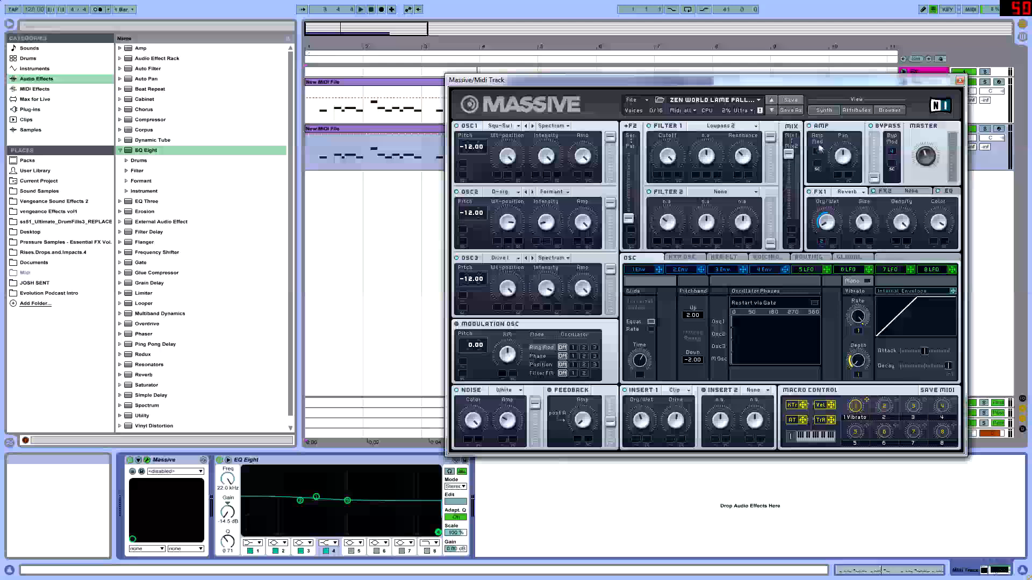
{"action": "left_click", "coordinate": [764, 269]}
{"action": "left_click_drag", "start_coordinate": [679, 348], "coordinate": [681, 368]}
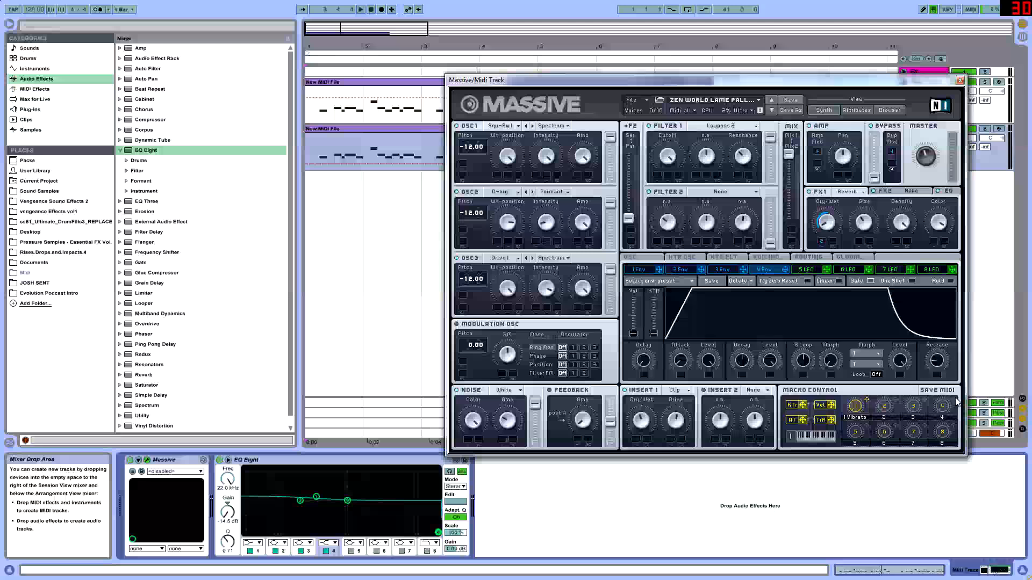
Close Massive, play the lower MIDI track, and remove EQ Eight from it.
{"action": "left_click", "coordinate": [960, 81]}
{"action": "key", "text": "space"}
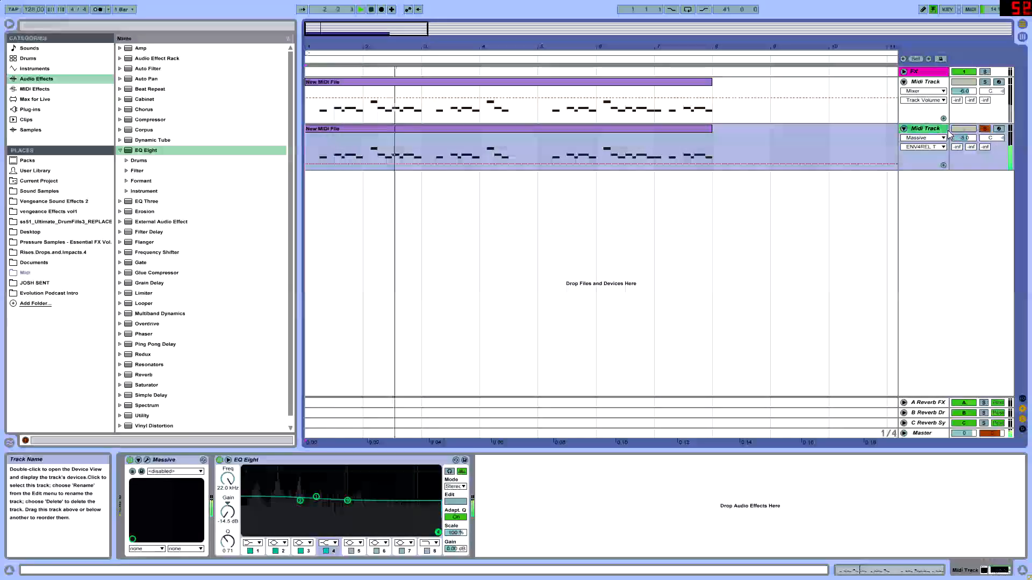
{"action": "left_click", "coordinate": [220, 460]}
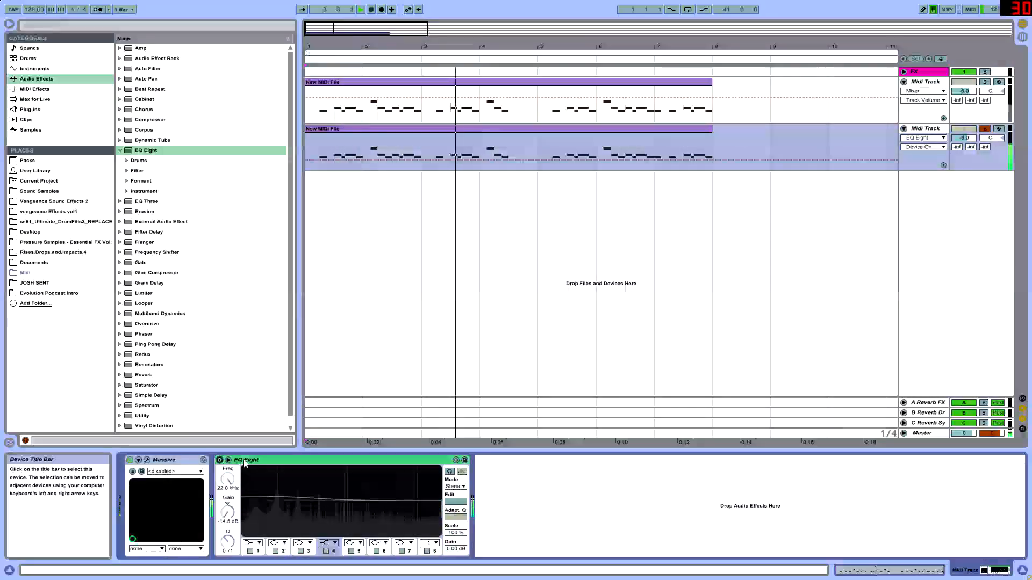
{"action": "key", "text": "Delete"}
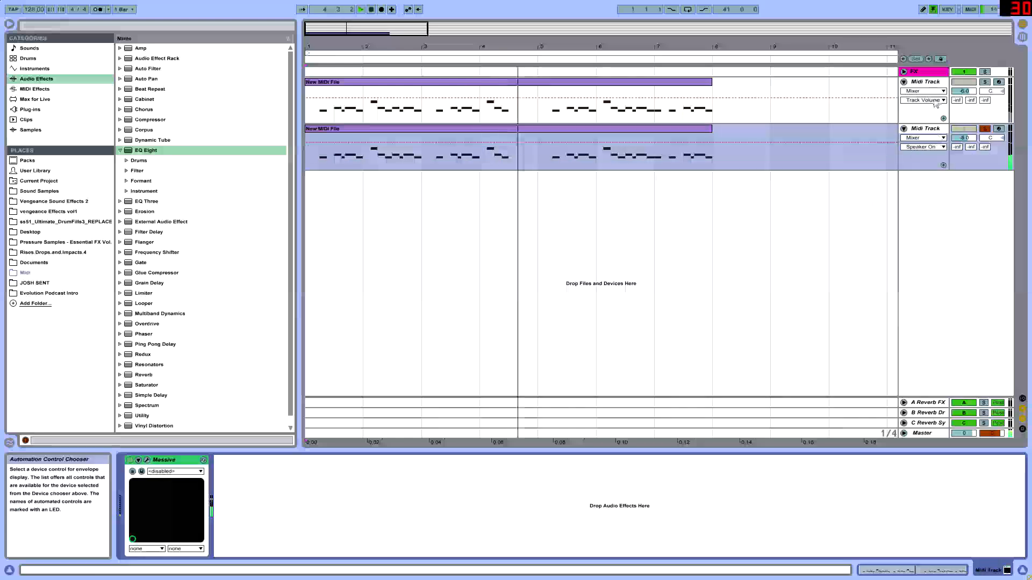
Select the clip on the upper MIDI track and play it to hear the Sylenth1 layer.
{"action": "left_click", "coordinate": [576, 81]}
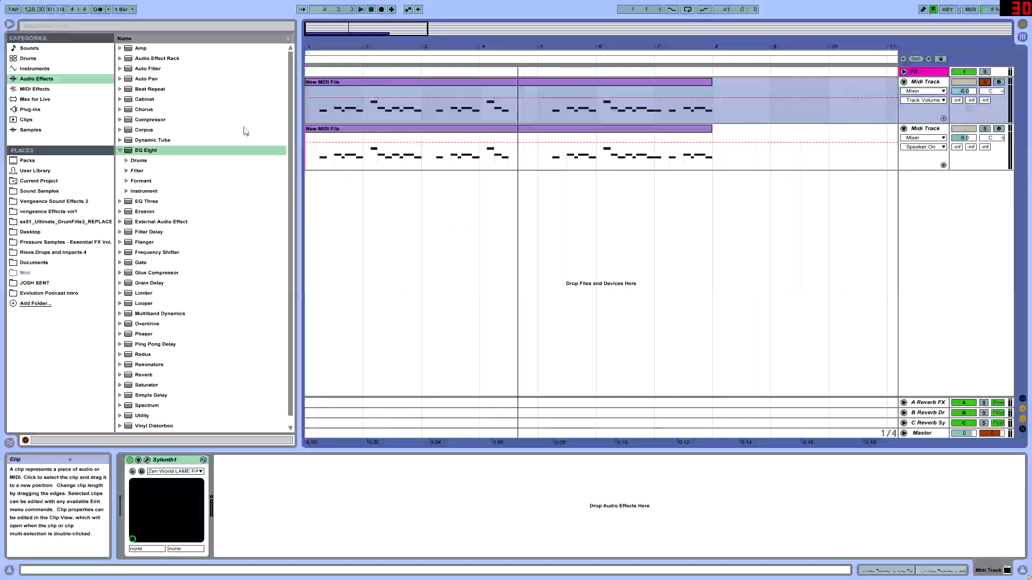
{"action": "left_click_drag", "start_coordinate": [299, 129], "coordinate": [302, 129]}
{"action": "key", "text": "space"}
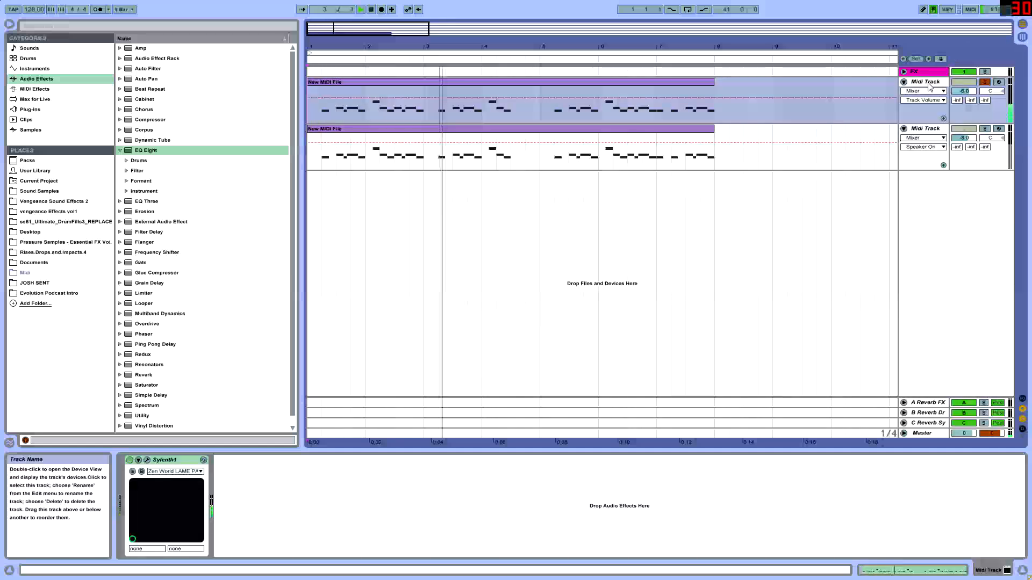
Open Sylenth1 on the upper MIDI track, show Part A, and examine Oscillator A1's phase and detune.
{"action": "left_click", "coordinate": [146, 460]}
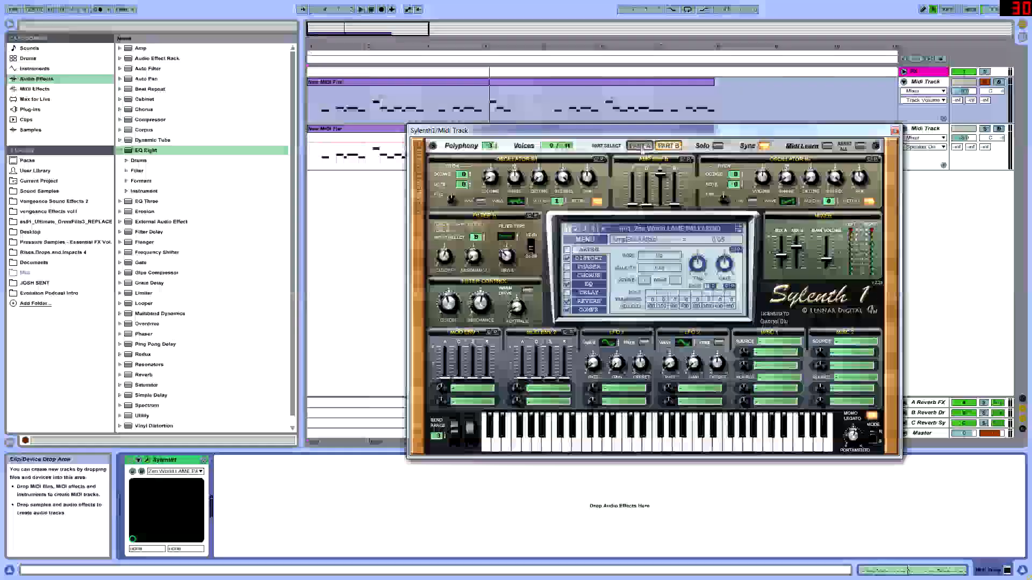
{"action": "left_click", "coordinate": [640, 145]}
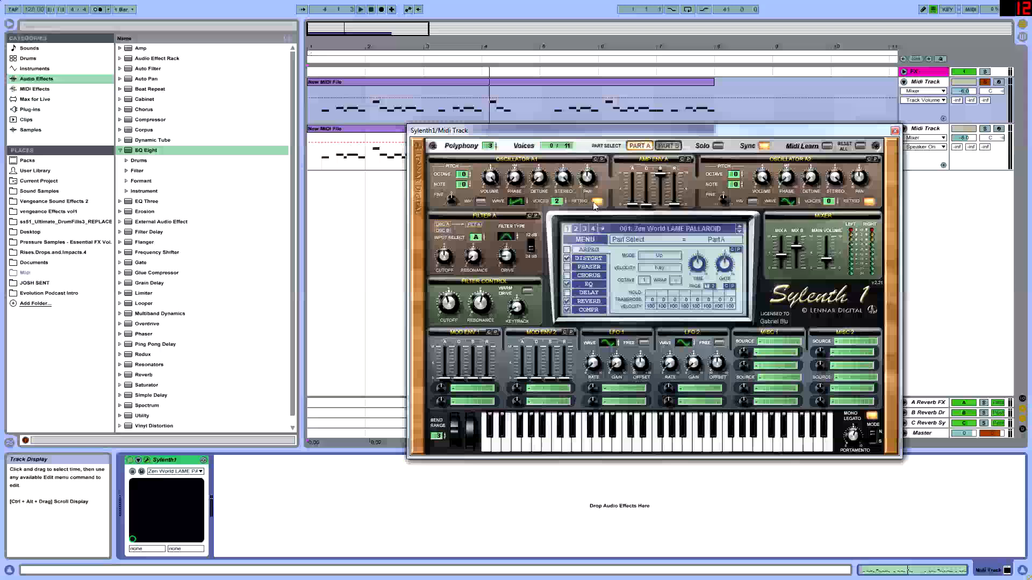
{"action": "left_click", "coordinate": [516, 179]}
{"action": "left_click", "coordinate": [538, 177]}
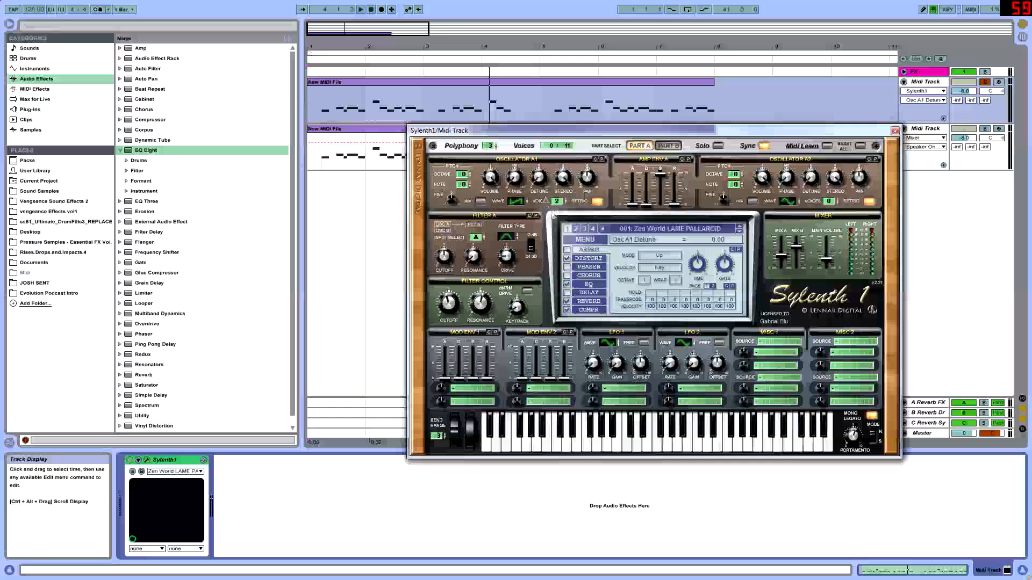
Examine Oscillator A1's stereo and pan settings, and look briefly at Part B before returning to Part A.
{"action": "left_click", "coordinate": [562, 180]}
{"action": "left_click", "coordinate": [587, 178]}
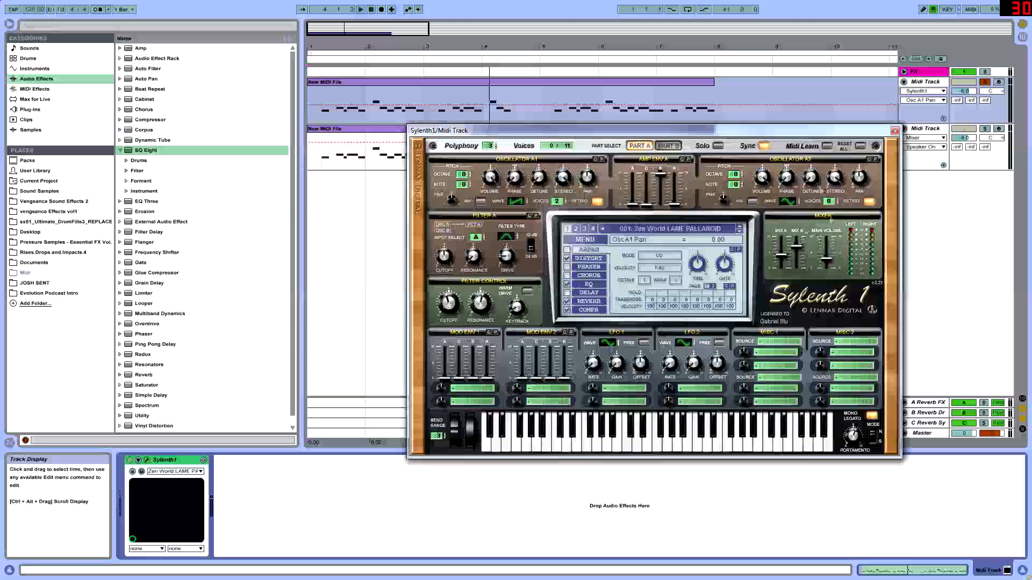
{"action": "left_click", "coordinate": [671, 146]}
{"action": "left_click", "coordinate": [634, 145]}
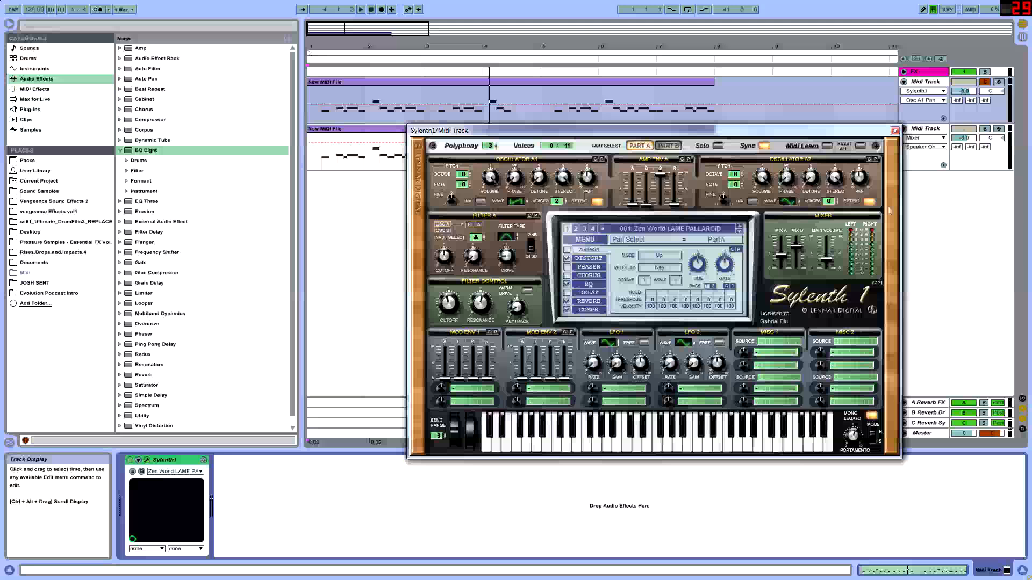
Examine Filter A's type, cutoff and drive, plus the Filter Control cutoff, resonance and keytrack.
{"action": "left_click", "coordinate": [507, 238]}
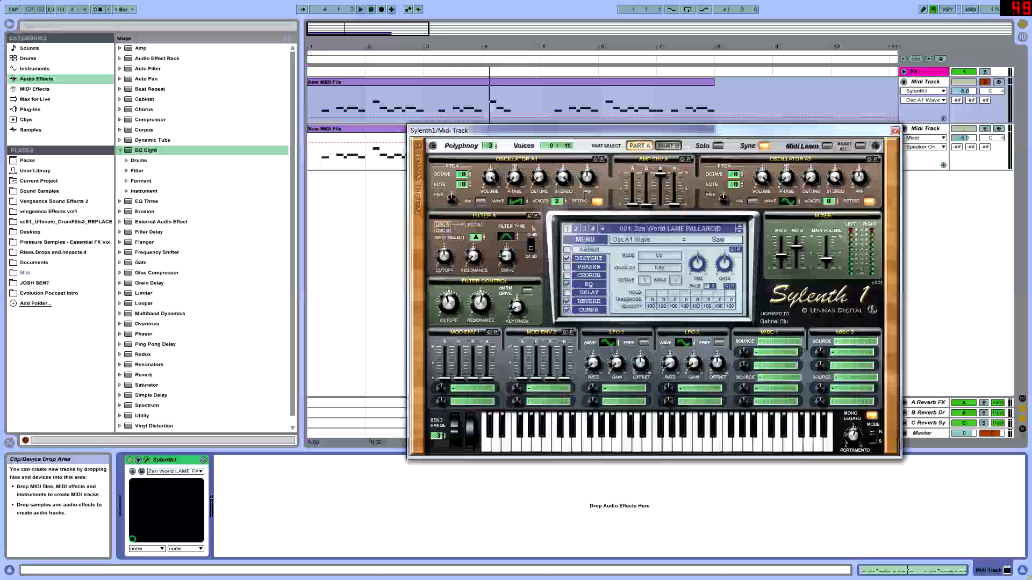
{"action": "left_click", "coordinate": [509, 236]}
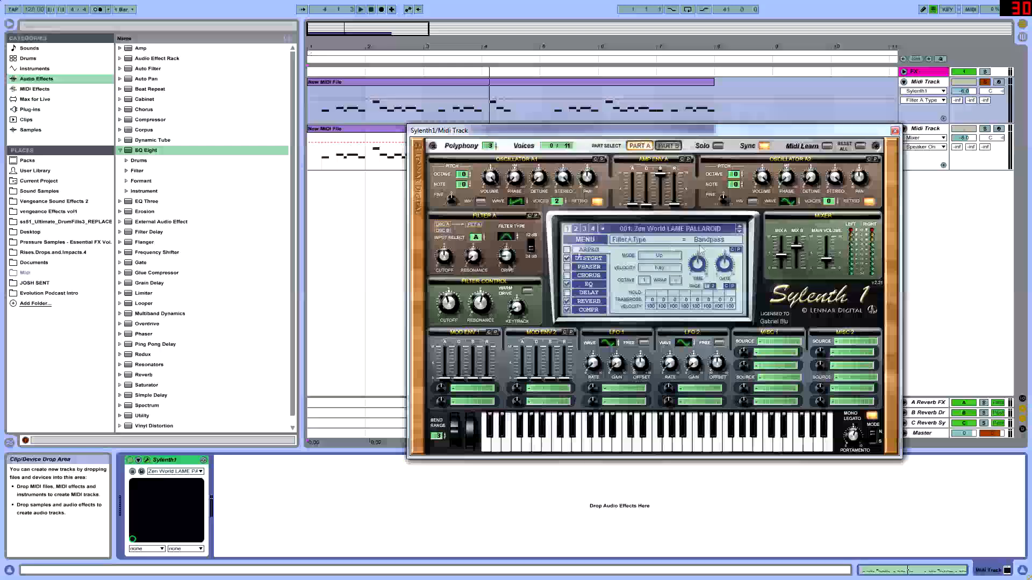
{"action": "left_click", "coordinate": [444, 256]}
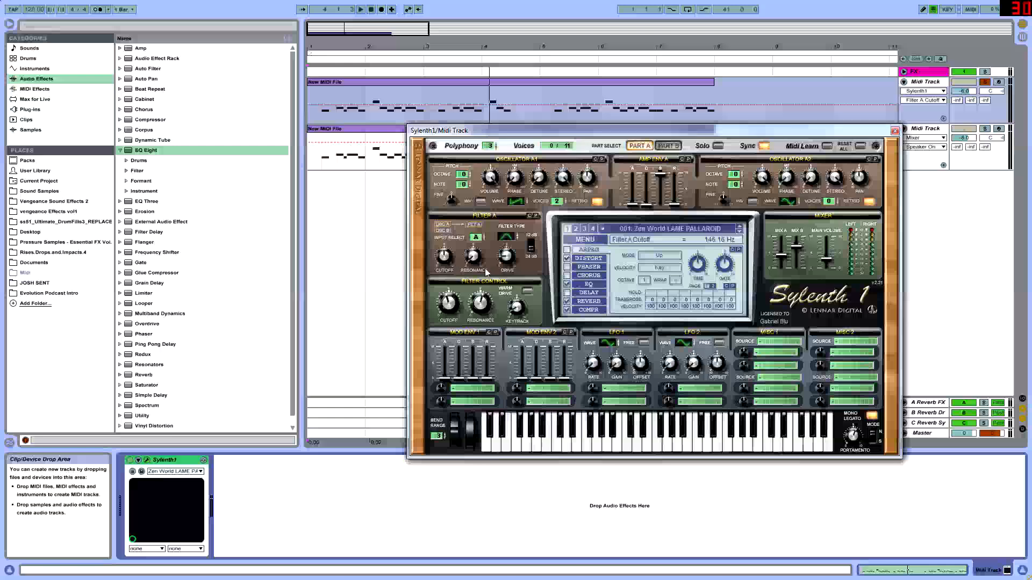
{"action": "left_click", "coordinate": [504, 256]}
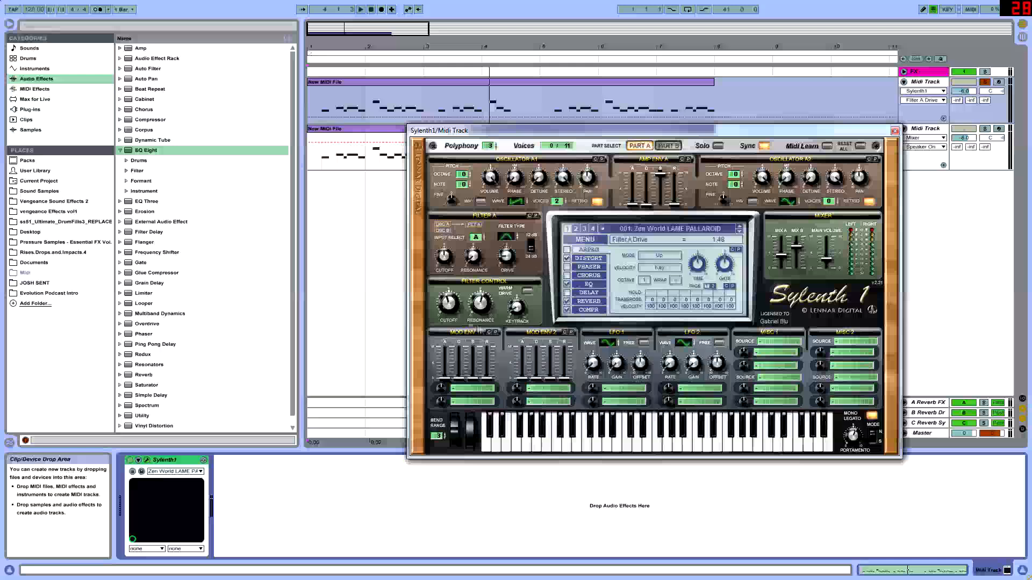
{"action": "left_click", "coordinate": [449, 303]}
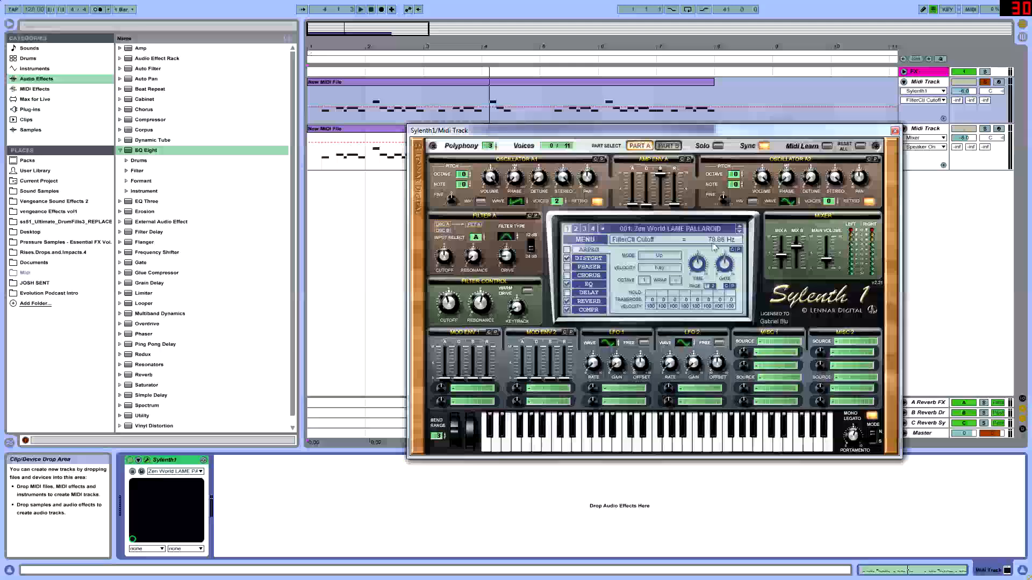
{"action": "left_click", "coordinate": [482, 304]}
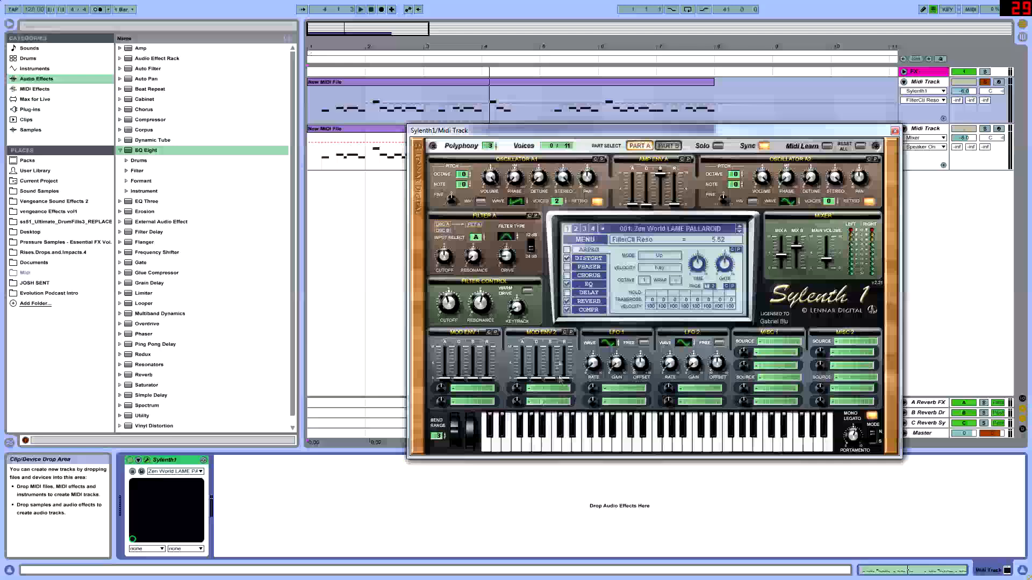
{"action": "left_click", "coordinate": [515, 310]}
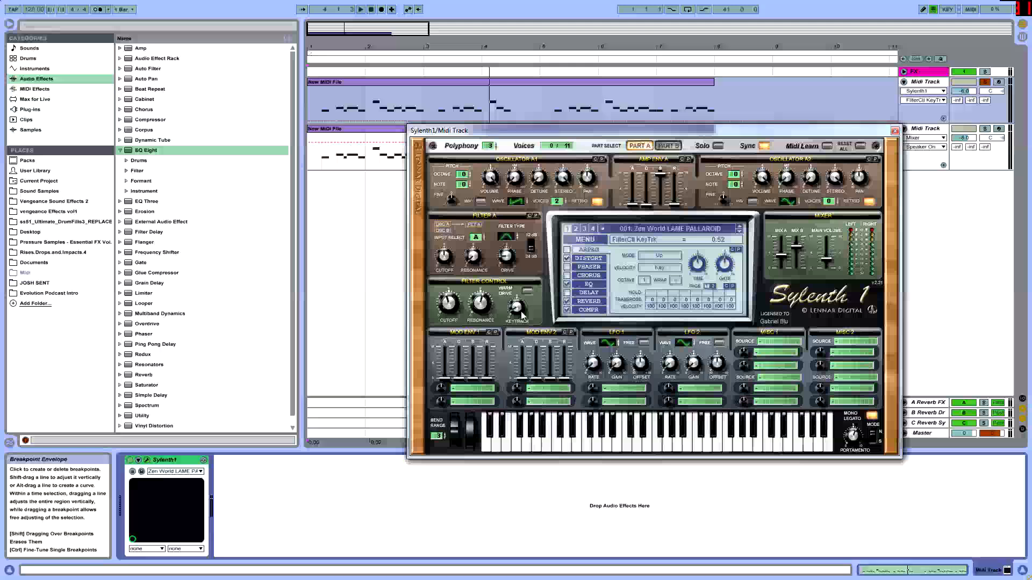
Check the destination choices of Mod Env 1 and adjust its first modulation amount to about 0.9.
{"action": "left_click", "coordinate": [486, 388]}
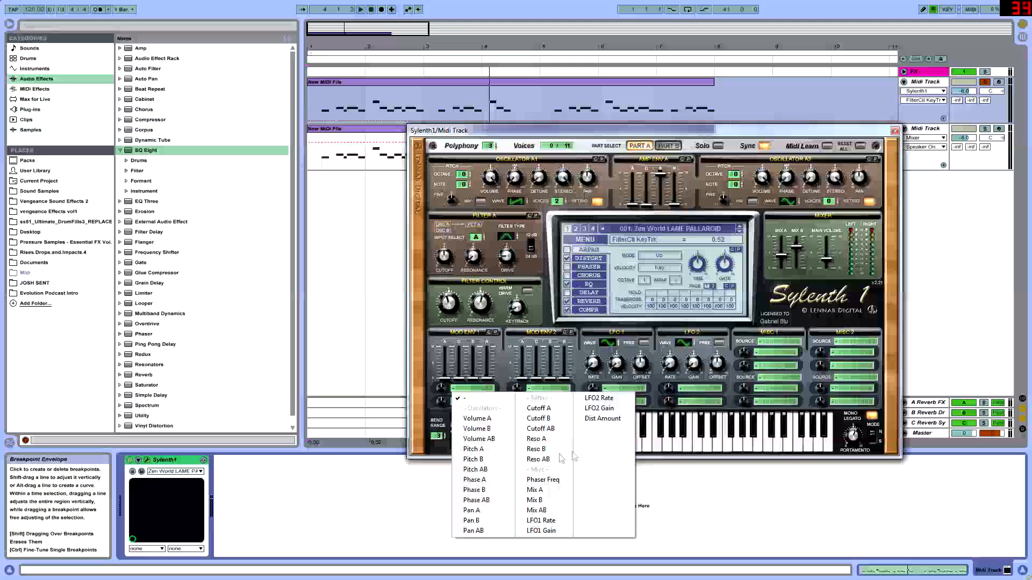
{"action": "left_click_drag", "start_coordinate": [441, 388], "coordinate": [456, 354]}
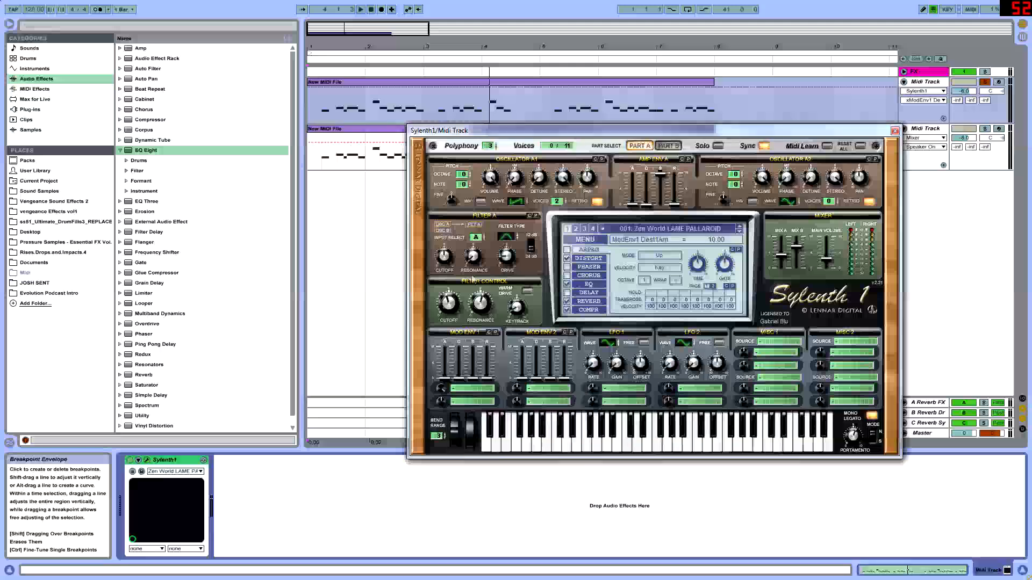
{"action": "left_click_drag", "start_coordinate": [441, 389], "coordinate": [489, 218]}
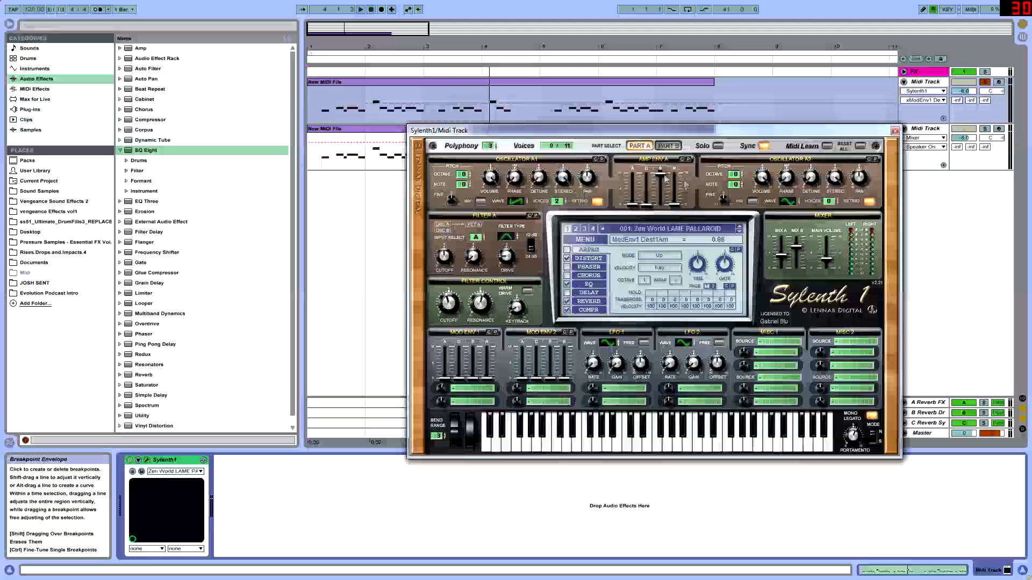
Show Part B and examine Oscillator B1's waveform, voice count and volume.
{"action": "left_click", "coordinate": [675, 146]}
{"action": "left_click", "coordinate": [515, 201]}
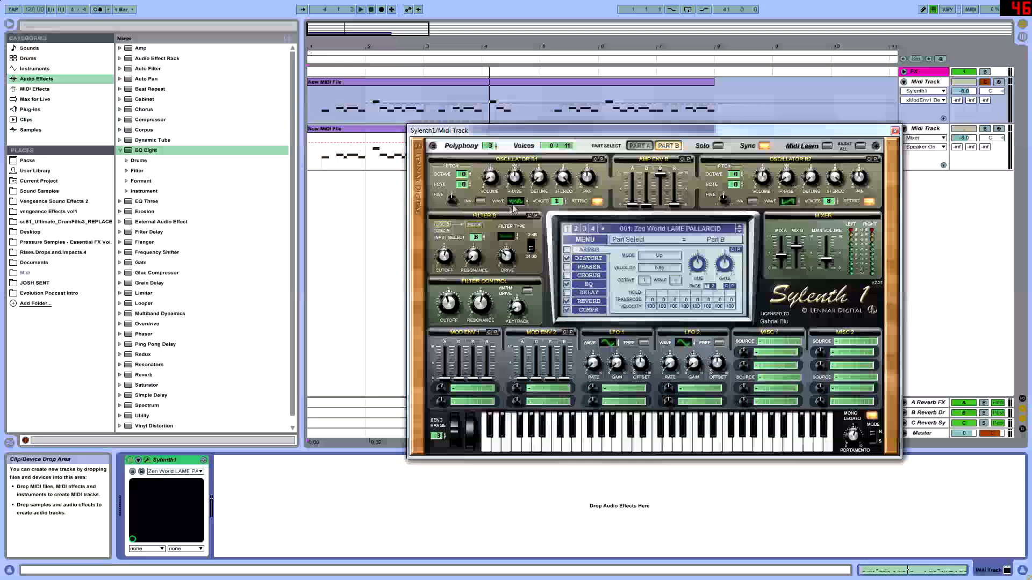
{"action": "left_click", "coordinate": [551, 204]}
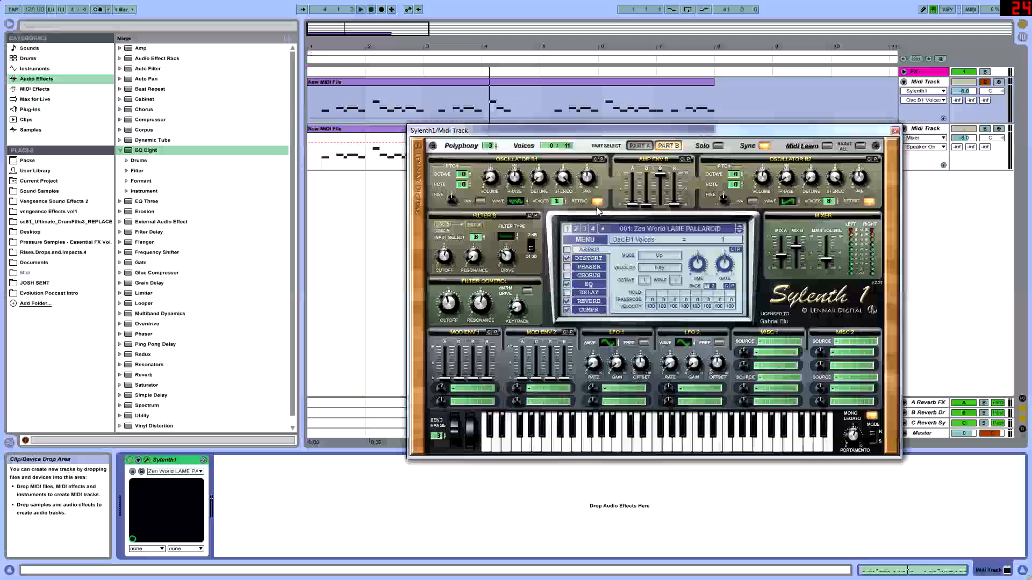
{"action": "left_click", "coordinate": [495, 181]}
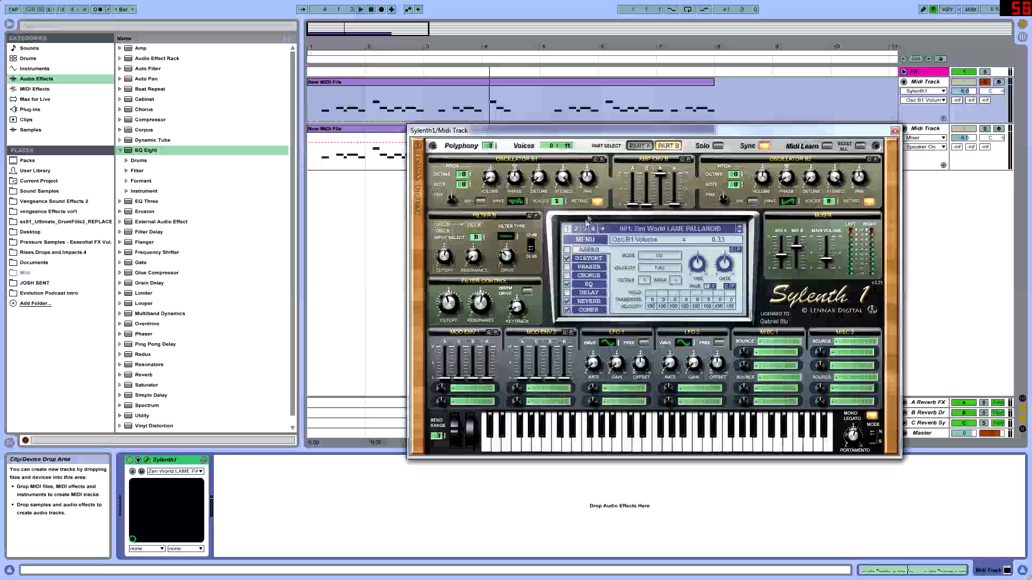
Examine the waveform, phase and volume of Oscillator B2 in Part B.
{"action": "left_click", "coordinate": [787, 201]}
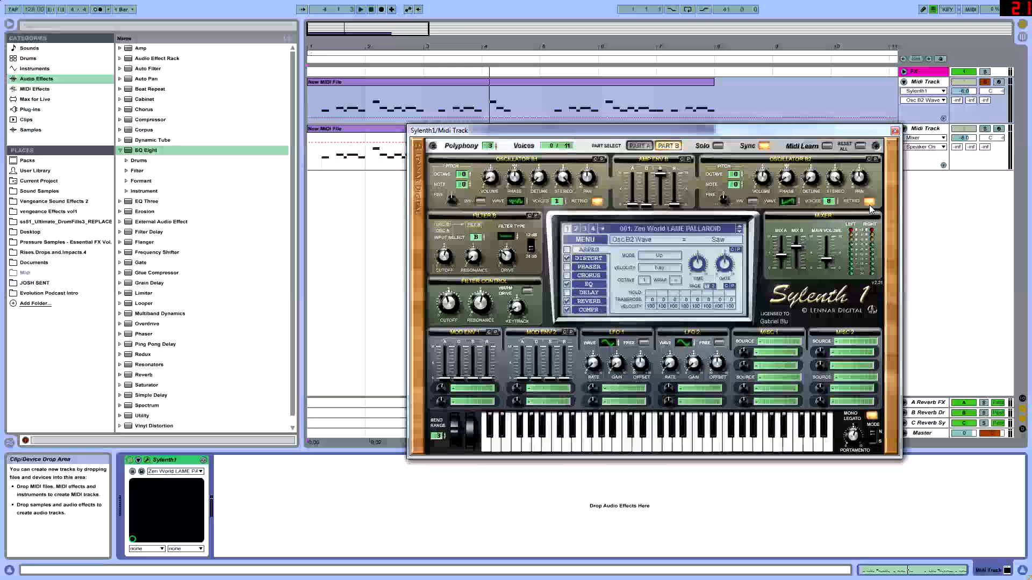
{"action": "left_click", "coordinate": [794, 182]}
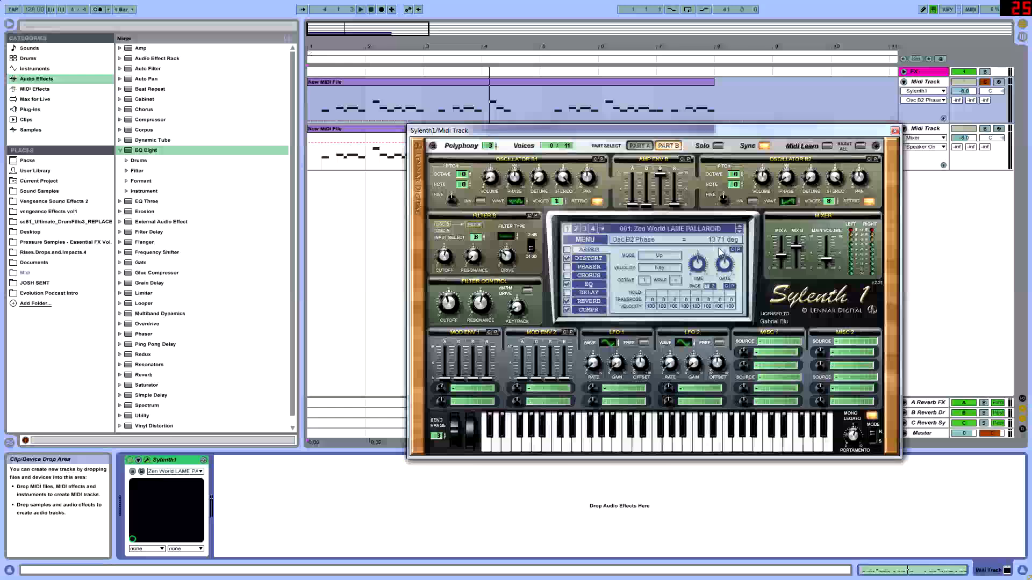
{"action": "left_click", "coordinate": [772, 182]}
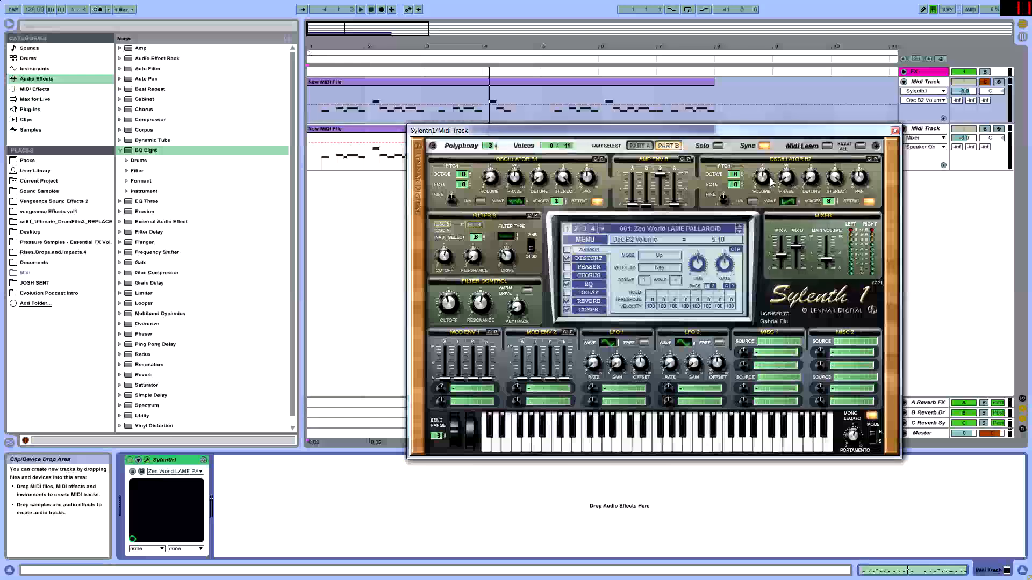
{"action": "left_click", "coordinate": [790, 204]}
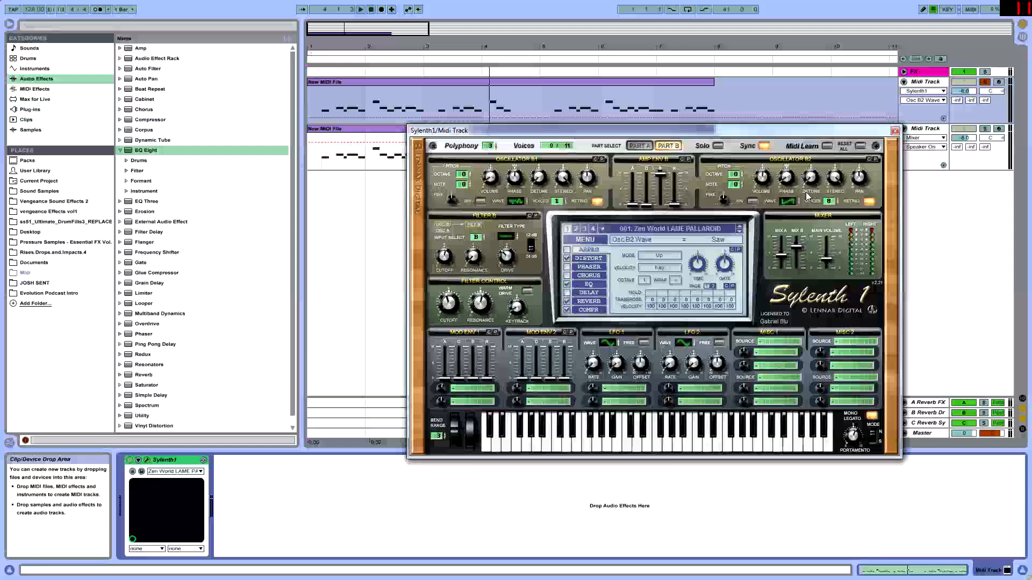
Arm the upper MIDI track, set Sylenth1's polyphony to 4, and compare Parts A and B, ending on Part B.
{"action": "left_click", "coordinate": [999, 82]}
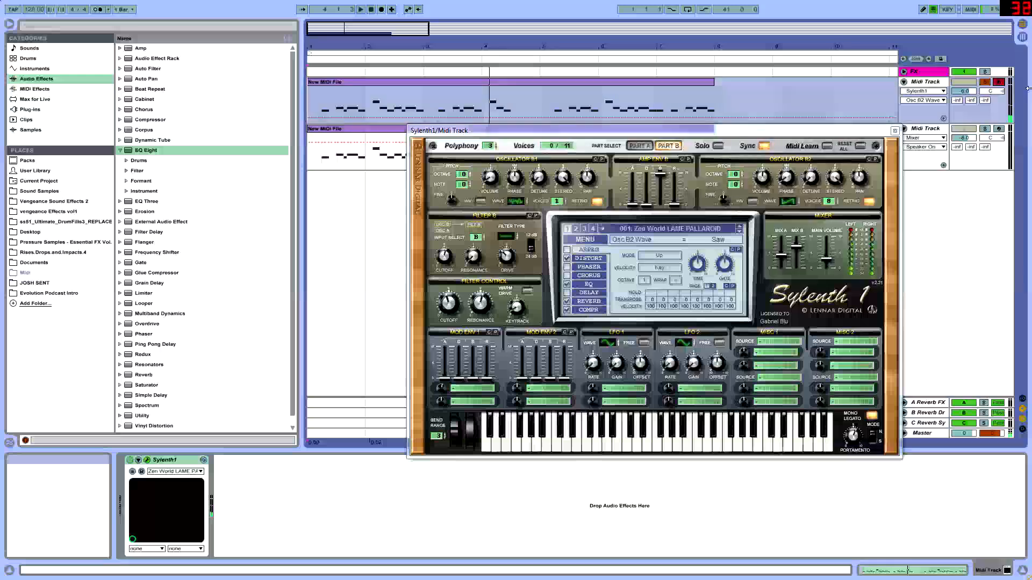
{"action": "left_click", "coordinate": [639, 147]}
{"action": "left_click", "coordinate": [668, 147]}
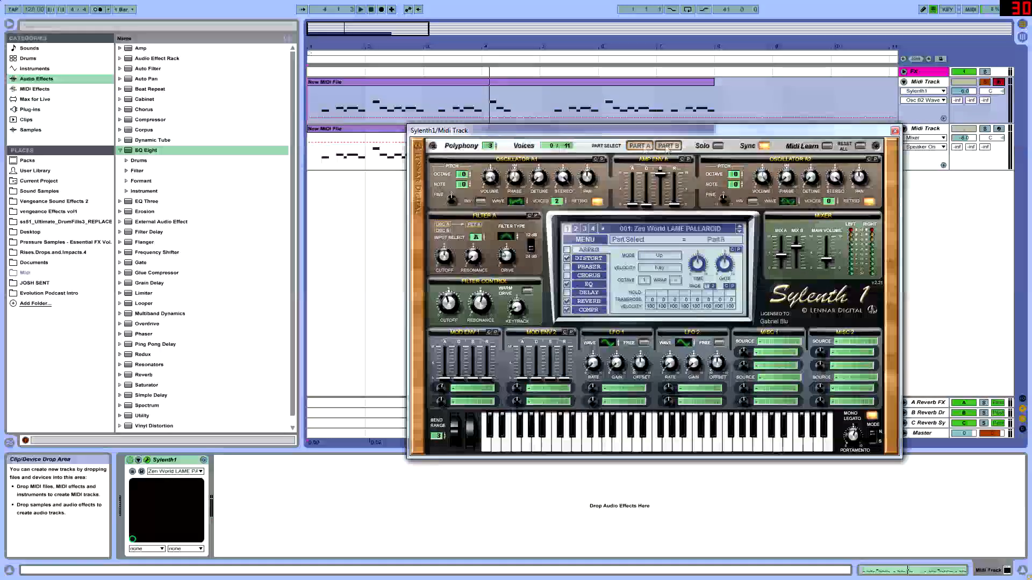
{"action": "left_click", "coordinate": [496, 144]}
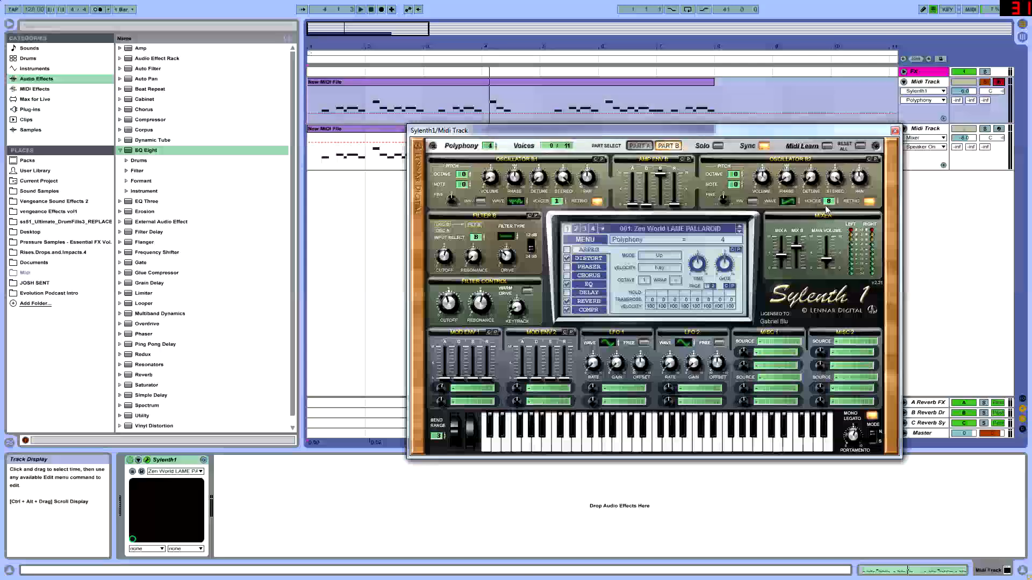
{"action": "left_click", "coordinate": [633, 147]}
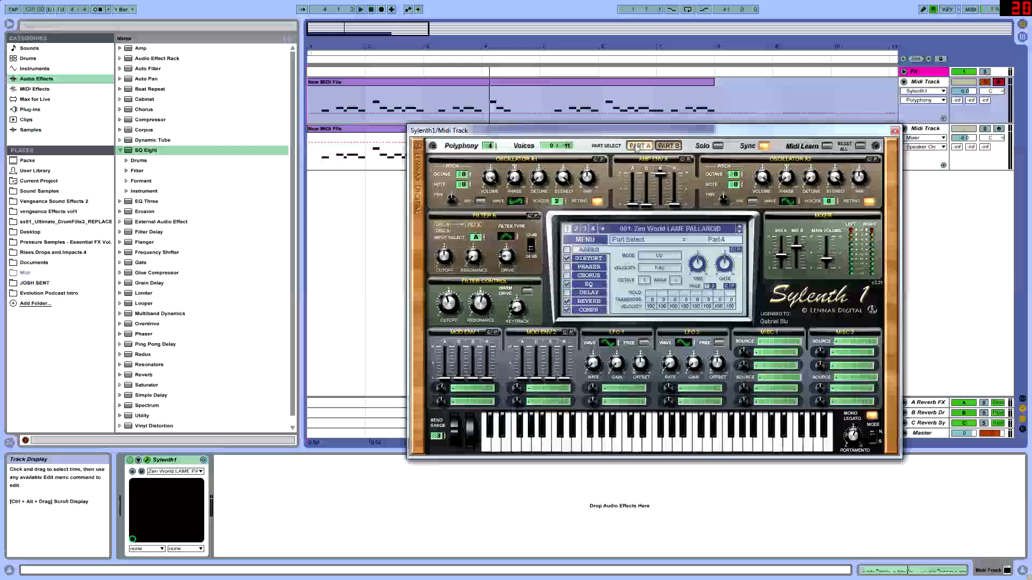
{"action": "left_click", "coordinate": [659, 145]}
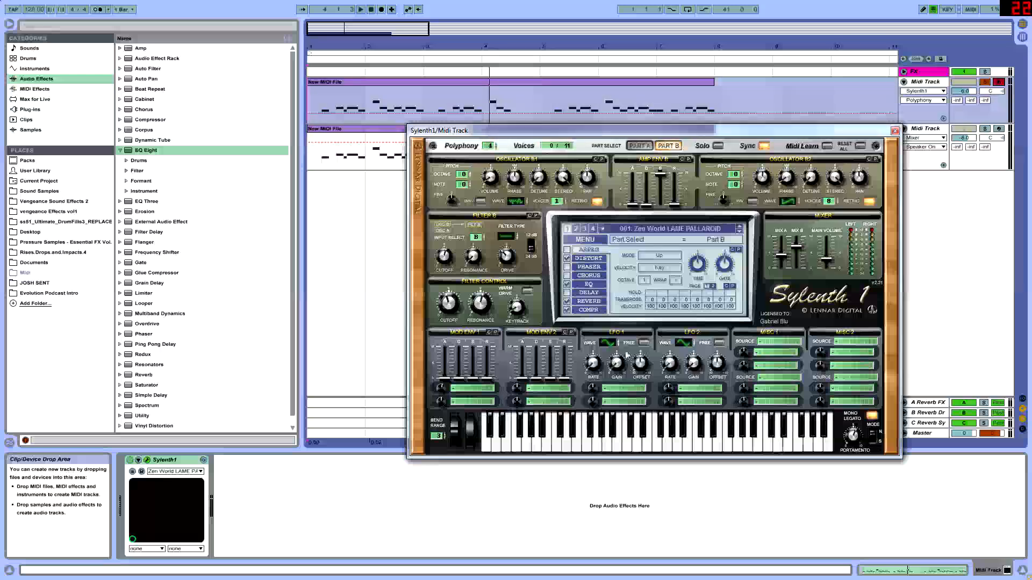
Examine the distortion effect's type, amount and dry/wet mix, and bring up the EQ effect's settings.
{"action": "left_click", "coordinate": [600, 258]}
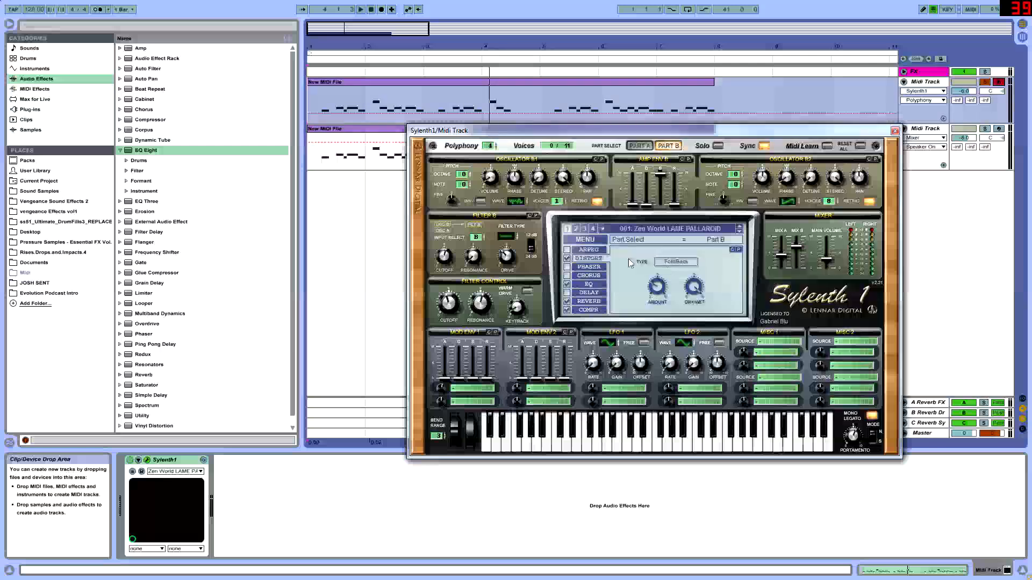
{"action": "left_click", "coordinate": [685, 263]}
{"action": "left_click", "coordinate": [690, 283]}
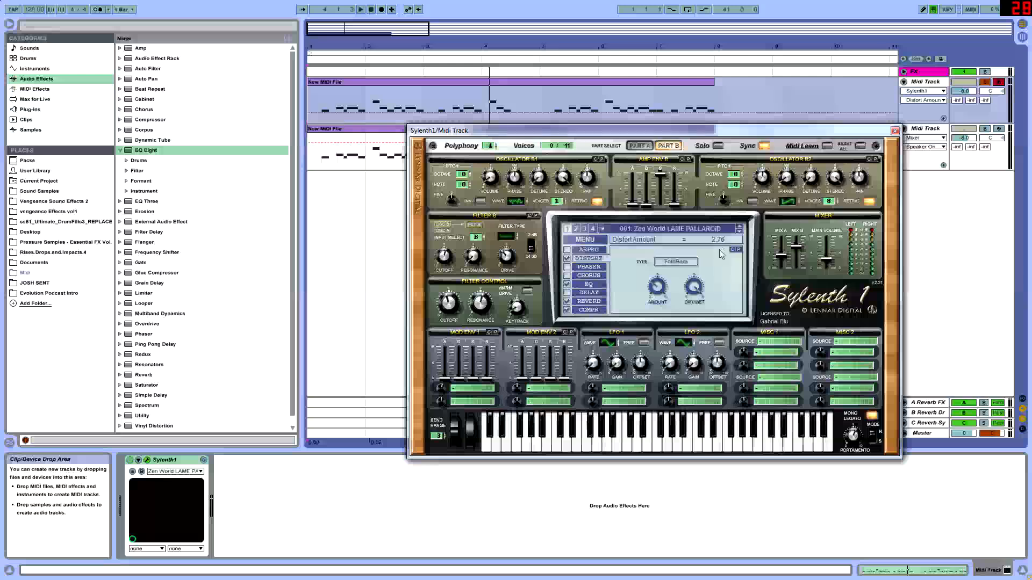
{"action": "left_click", "coordinate": [695, 287]}
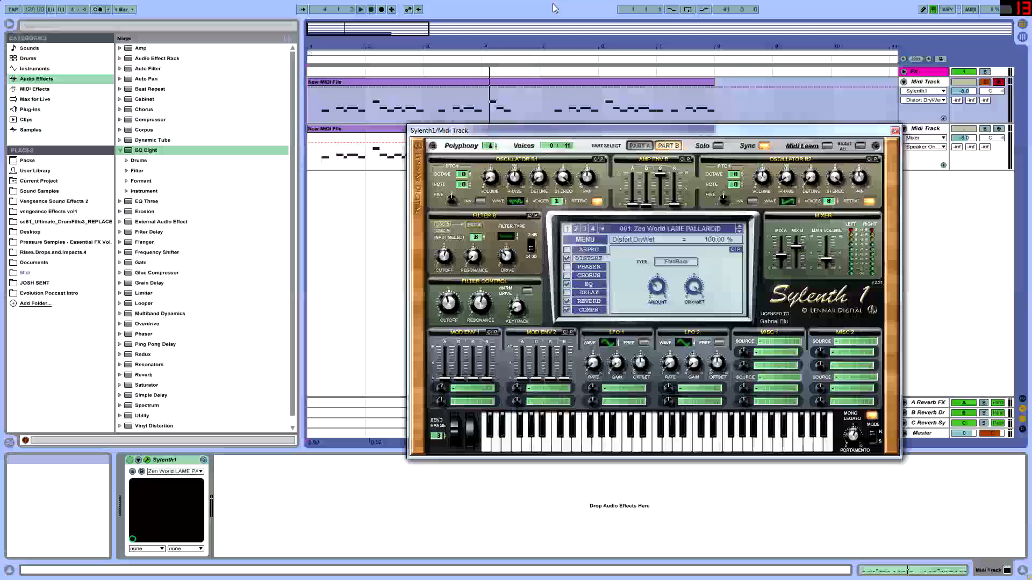
{"action": "left_click", "coordinate": [597, 284]}
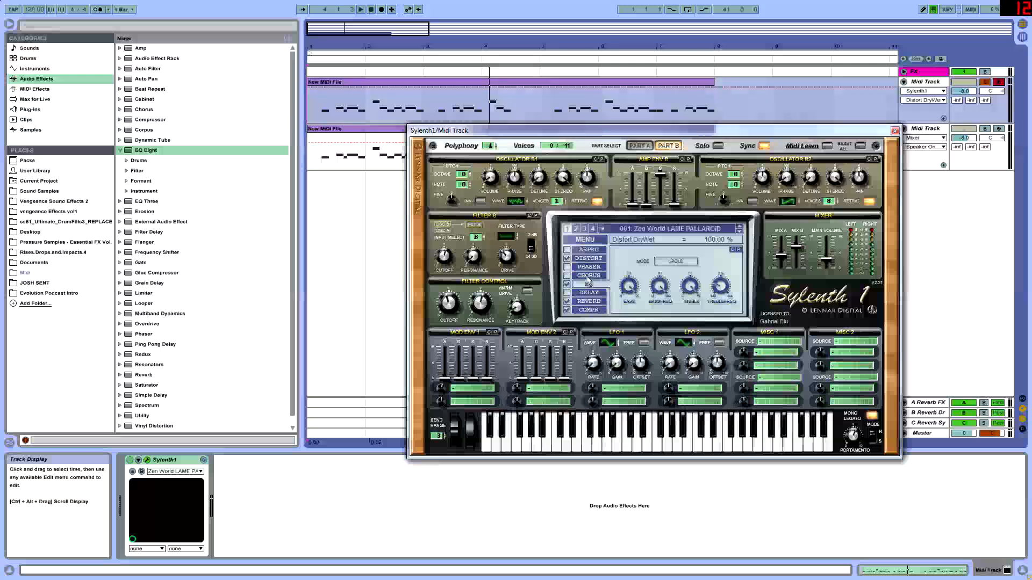
{"action": "left_click", "coordinate": [596, 260]}
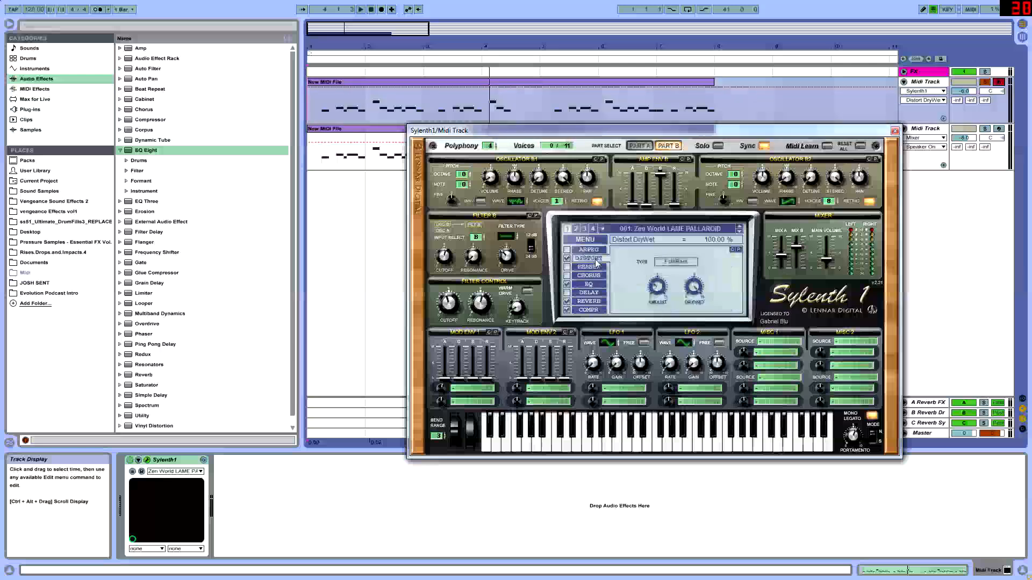
{"action": "left_click", "coordinate": [588, 285]}
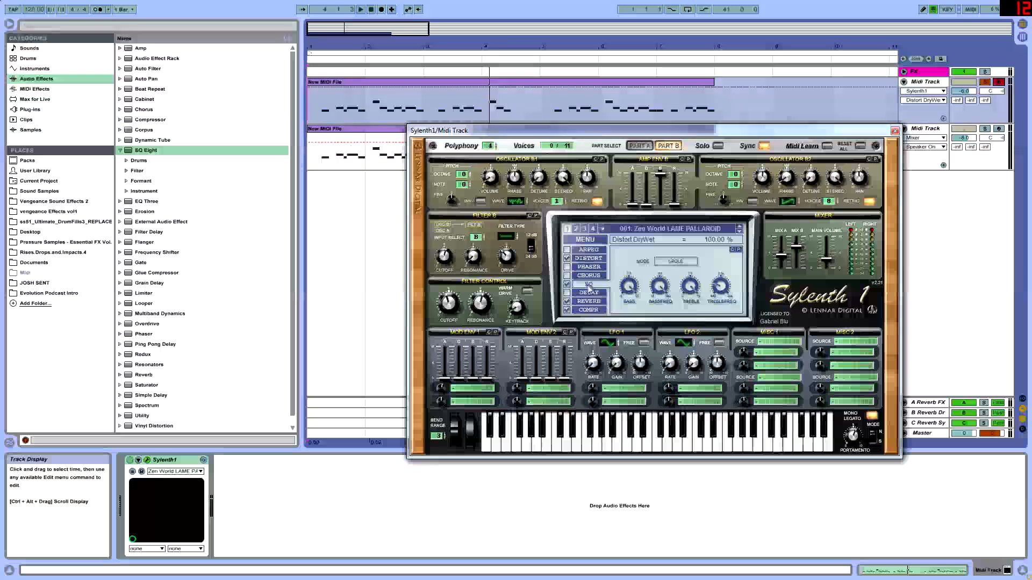
Show the reverb effect and examine its dry/wet mix, size and damp.
{"action": "left_click", "coordinate": [589, 301]}
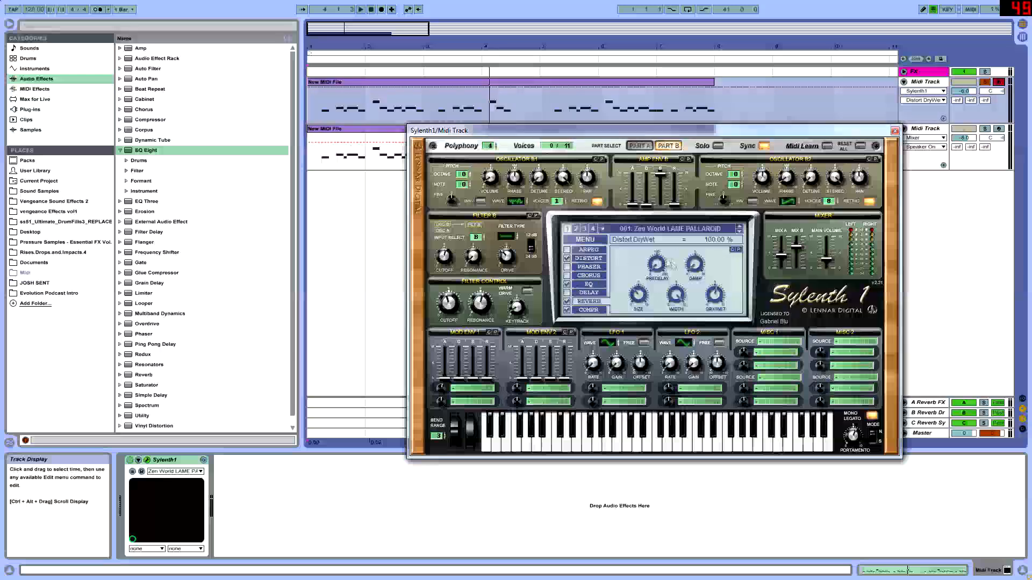
{"action": "left_click", "coordinate": [714, 294]}
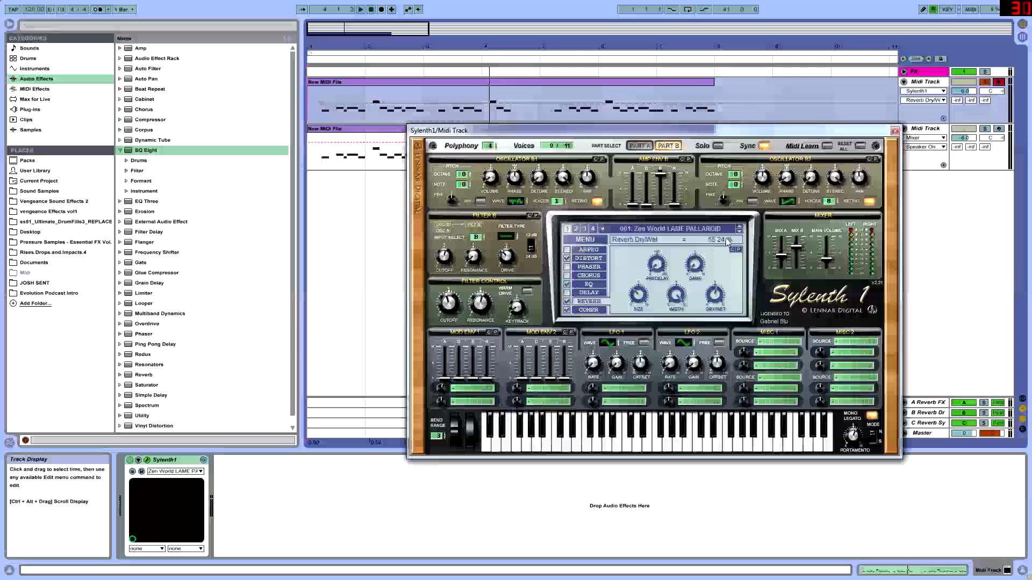
{"action": "left_click", "coordinate": [641, 293]}
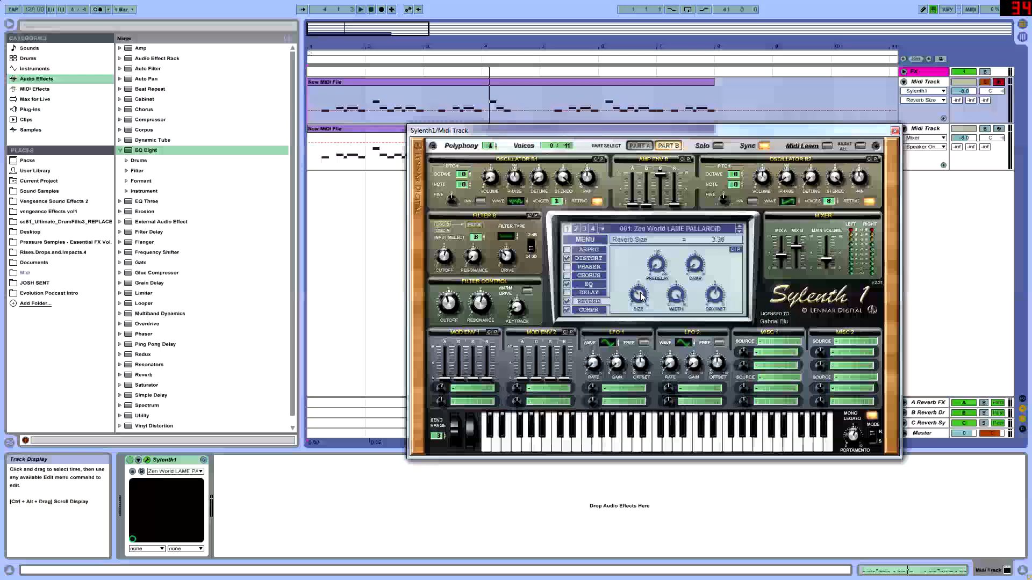
{"action": "left_click", "coordinate": [694, 264]}
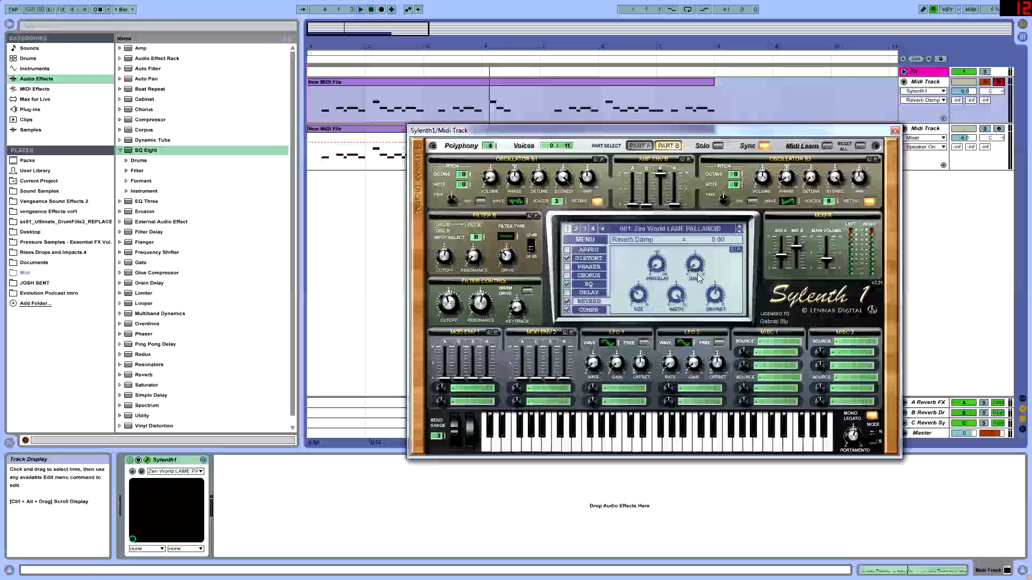
{"action": "left_click_drag", "start_coordinate": [696, 270], "coordinate": [673, 386]}
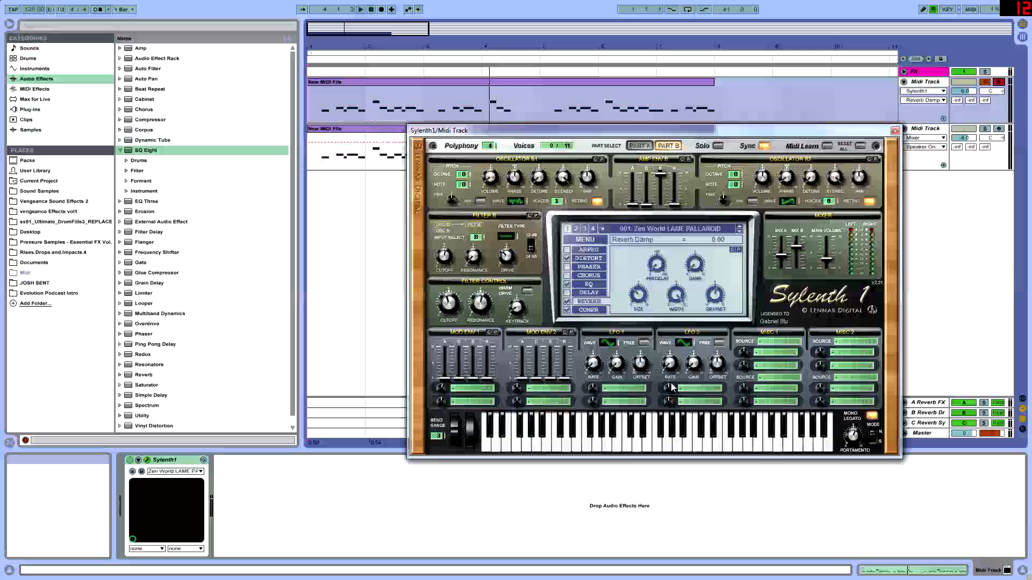
Show the compressor effect and examine its ratio, attack and release.
{"action": "left_click", "coordinate": [589, 310]}
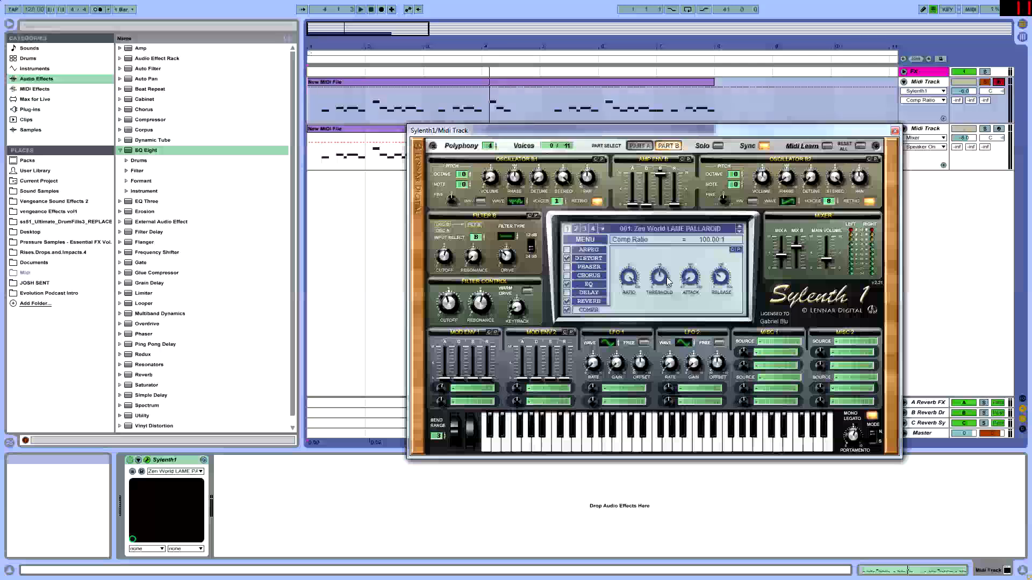
{"action": "left_click", "coordinate": [689, 277]}
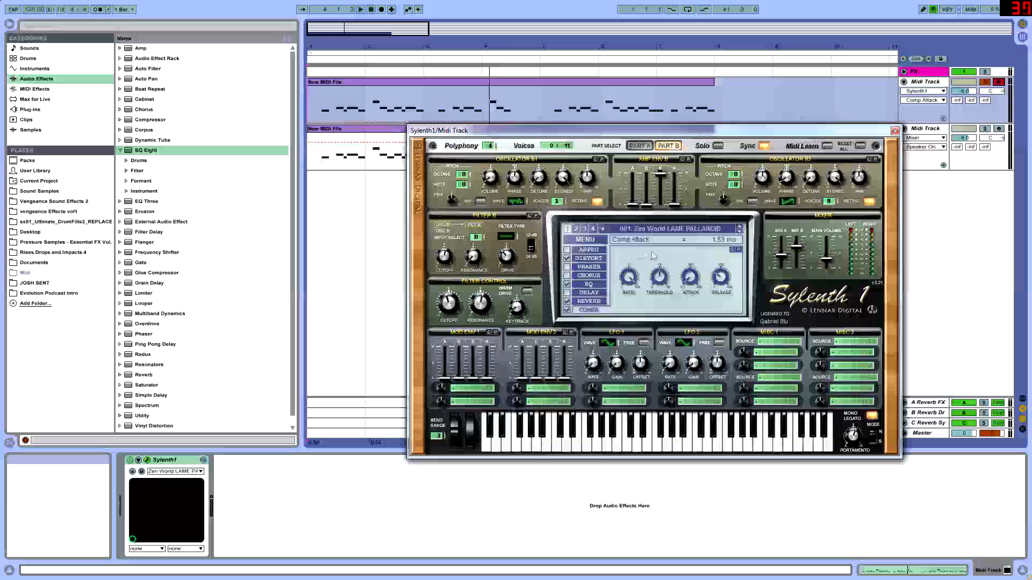
{"action": "left_click", "coordinate": [719, 275]}
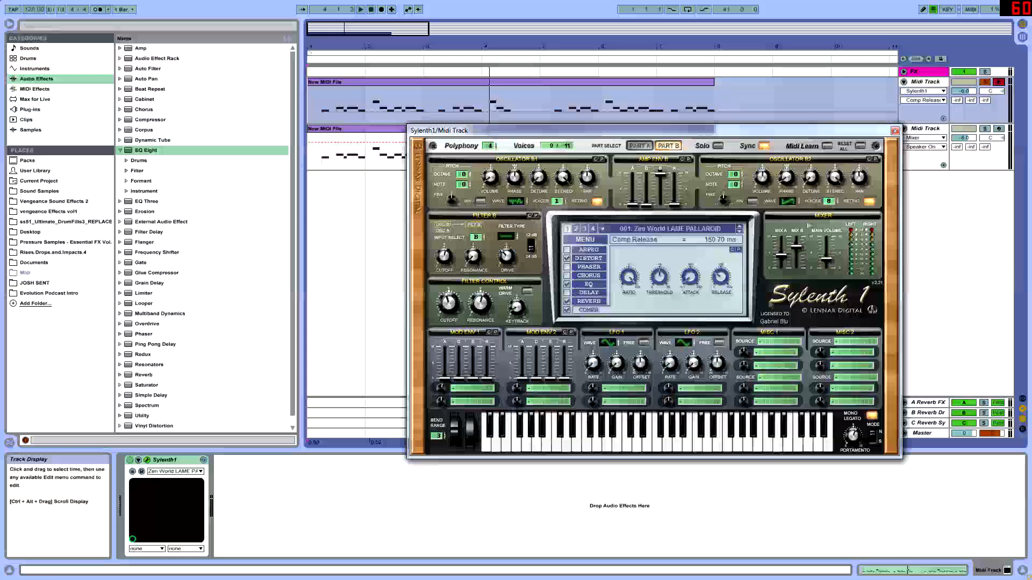
Examine the mixer levels for Mix A, Mix B and the main volume.
{"action": "left_click", "coordinate": [784, 255]}
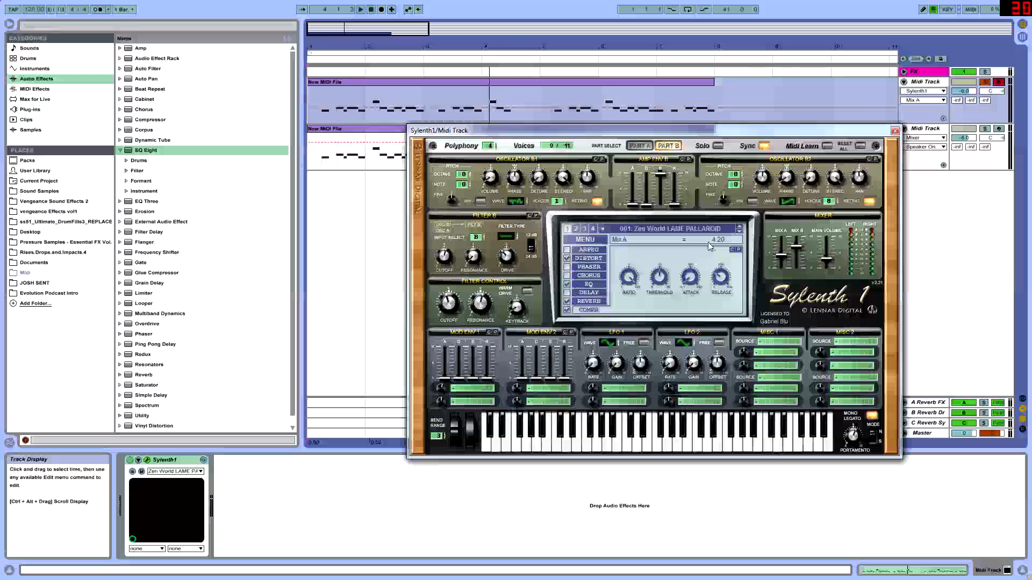
{"action": "left_click", "coordinate": [797, 248]}
{"action": "left_click", "coordinate": [826, 261]}
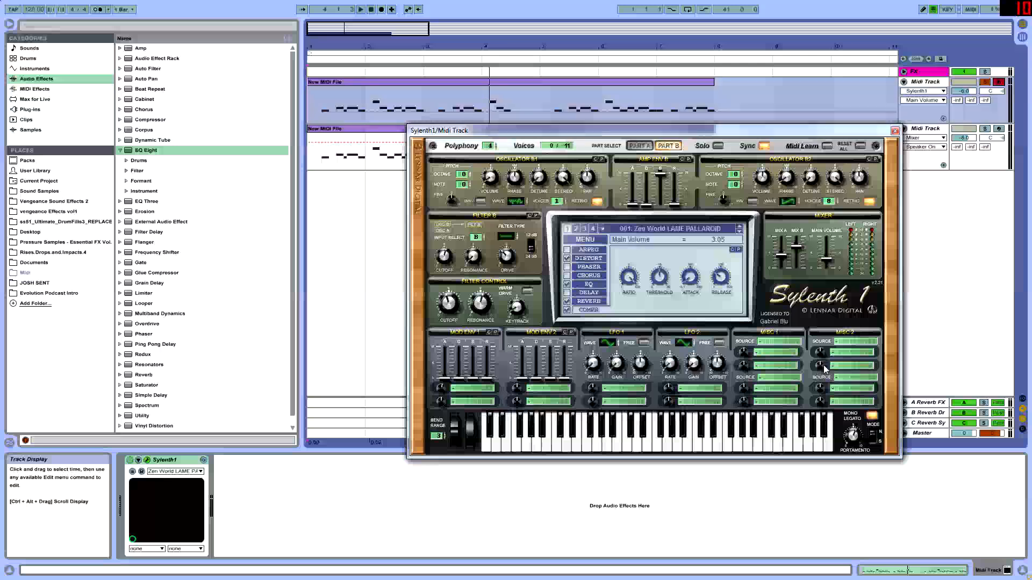
Play the arrangement, raise Sylenth1's main volume to 6.90, and close the plug-in window.
{"action": "key", "text": "space"}
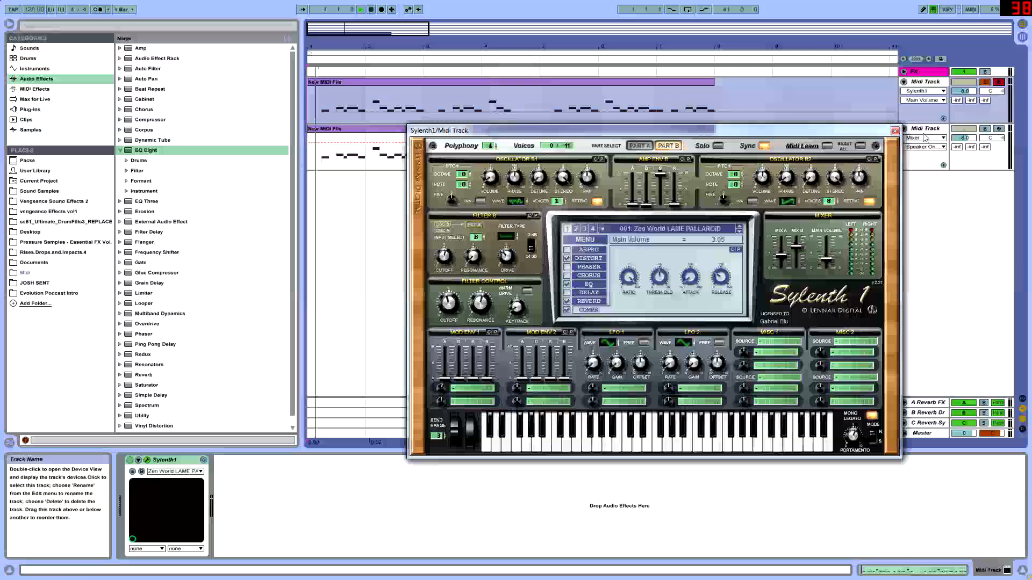
{"action": "left_click_drag", "start_coordinate": [834, 258], "coordinate": [832, 240]}
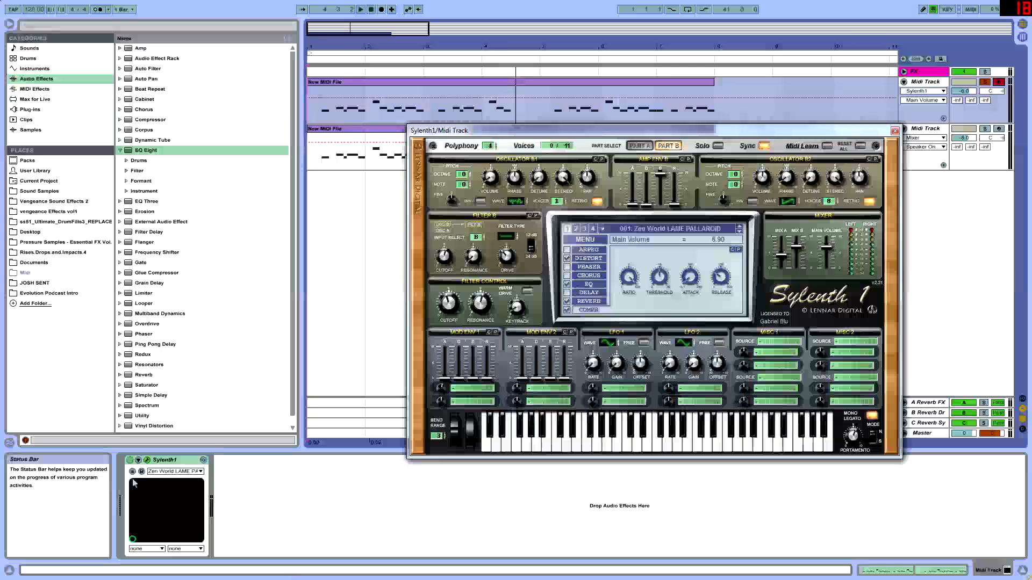
{"action": "left_click", "coordinate": [894, 131]}
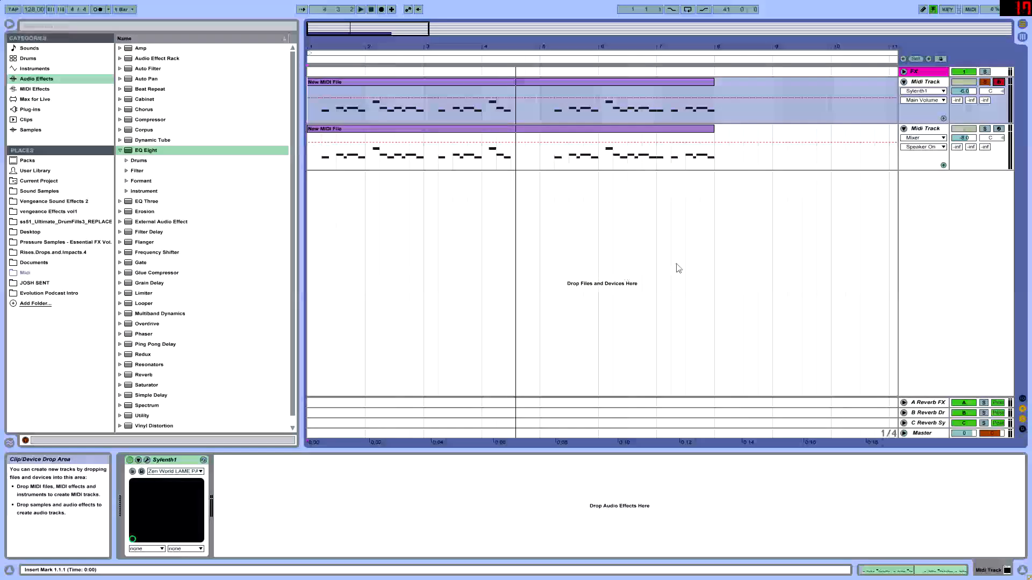